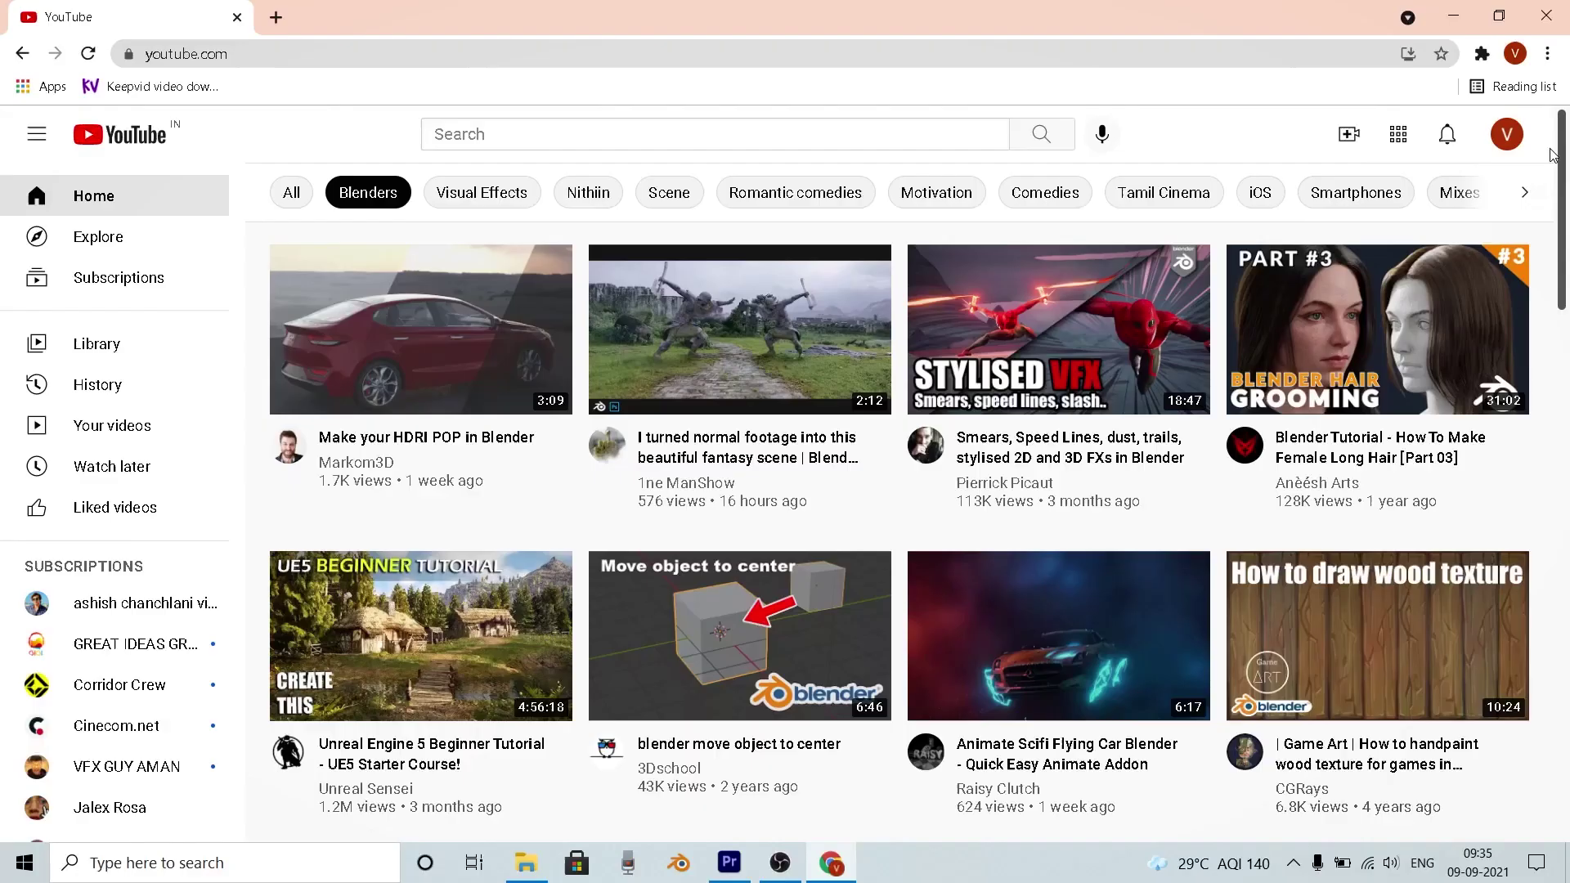
Step: Search YouTube for 'jalex rosa' and scroll through the VFX Rock channel's uploaded videos
type("jalex rosa")
key("Return")
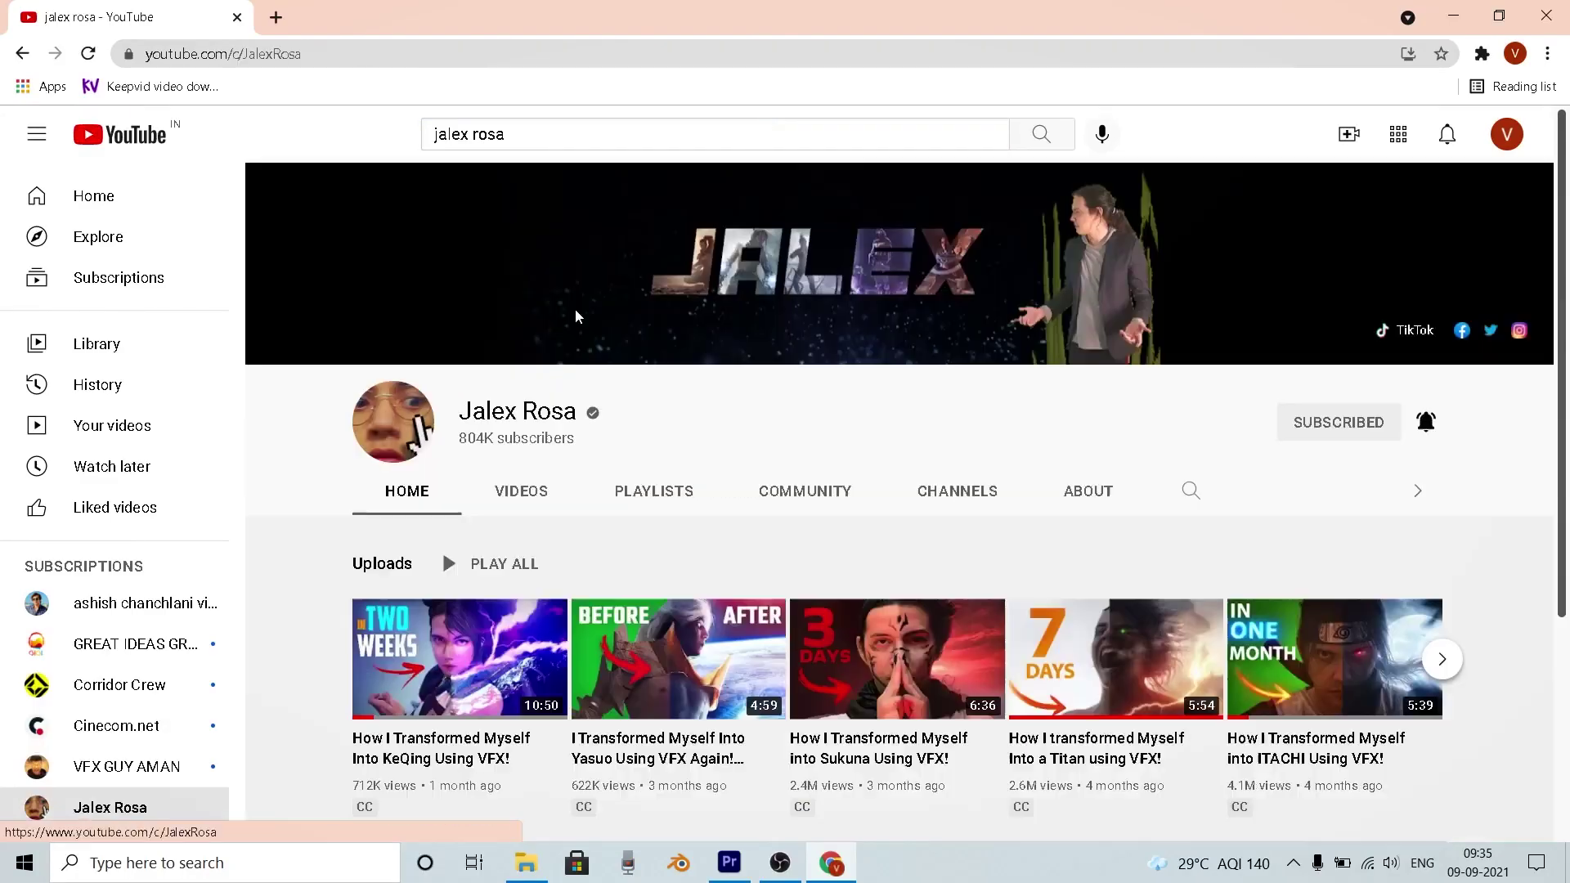
scroll(578, 316, "down", 1)
left_click(519, 400)
scroll(1482, 459, "down", 4)
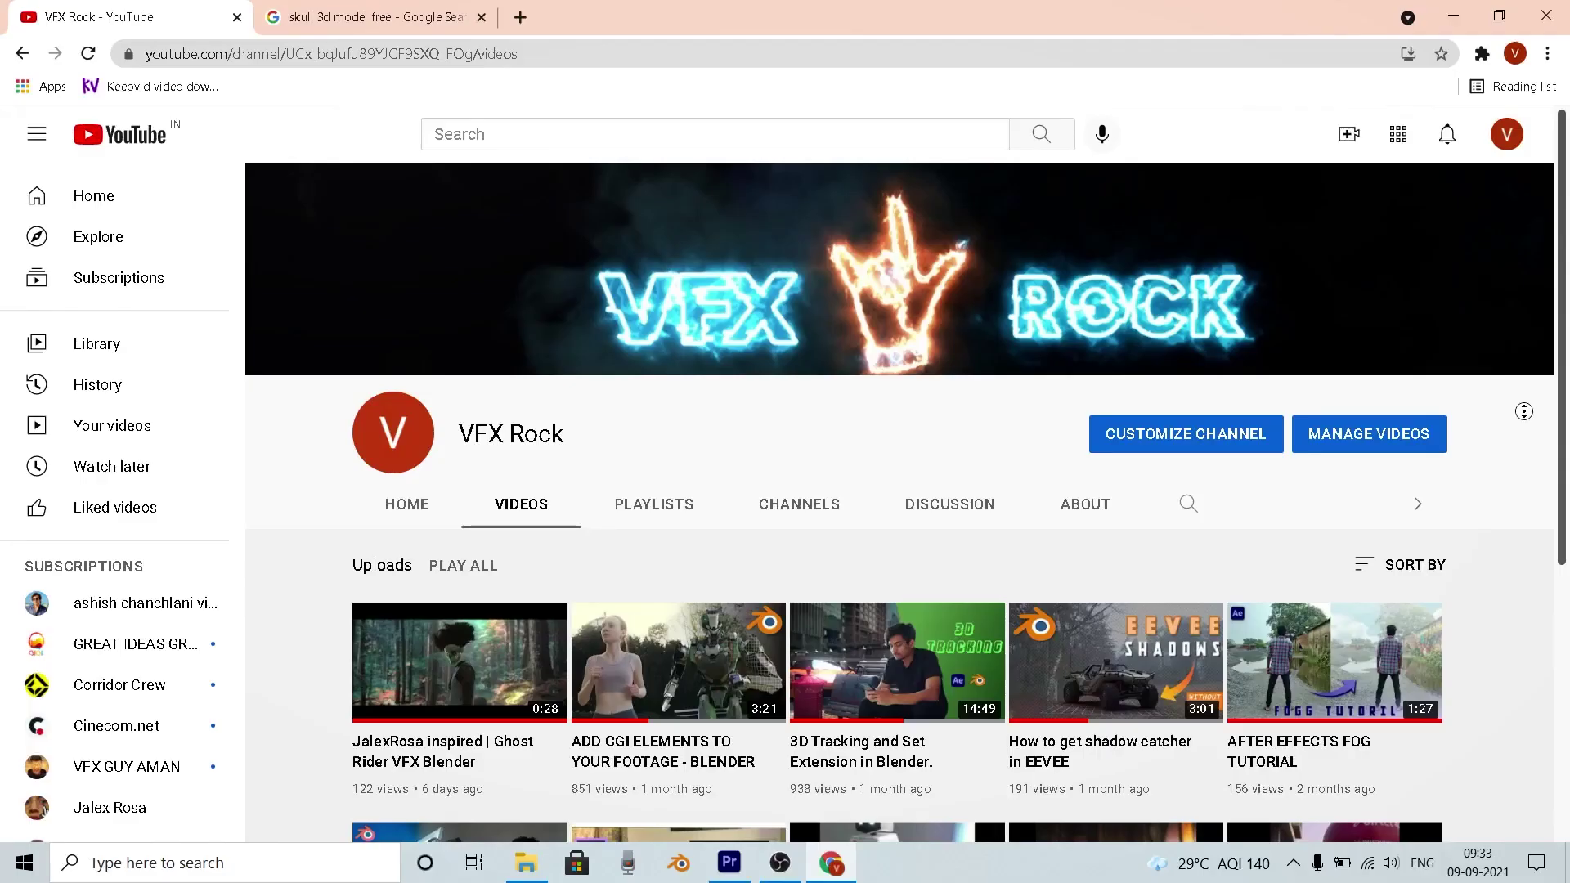
scroll(1531, 447, "down", 1)
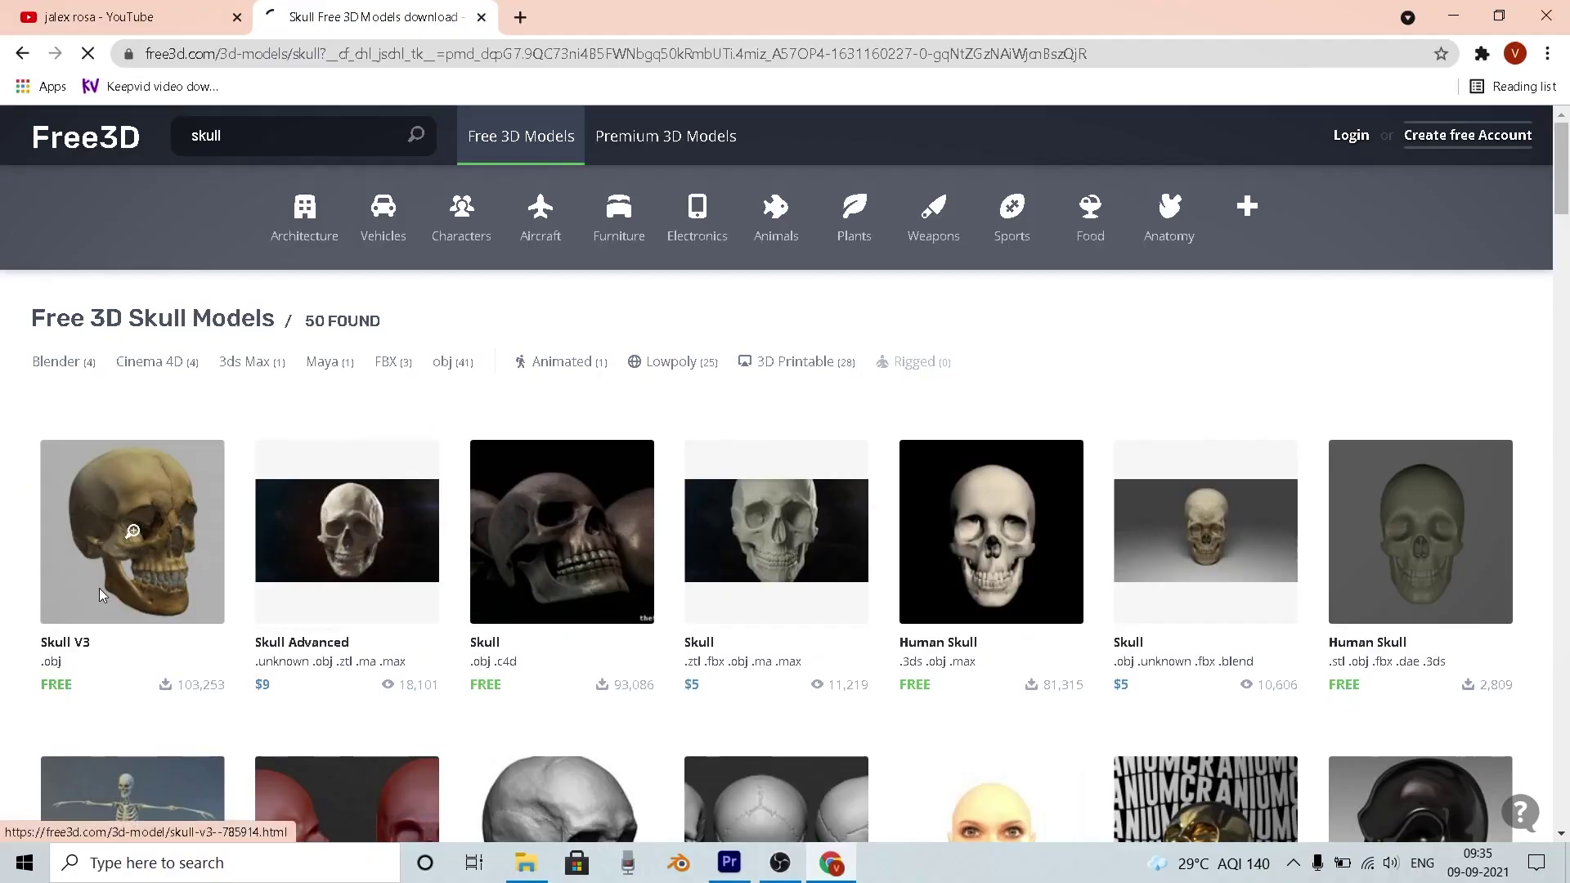
Step: Open the Skull V3 model page from the Free3D results and scroll down to its preview
left_click(102, 596)
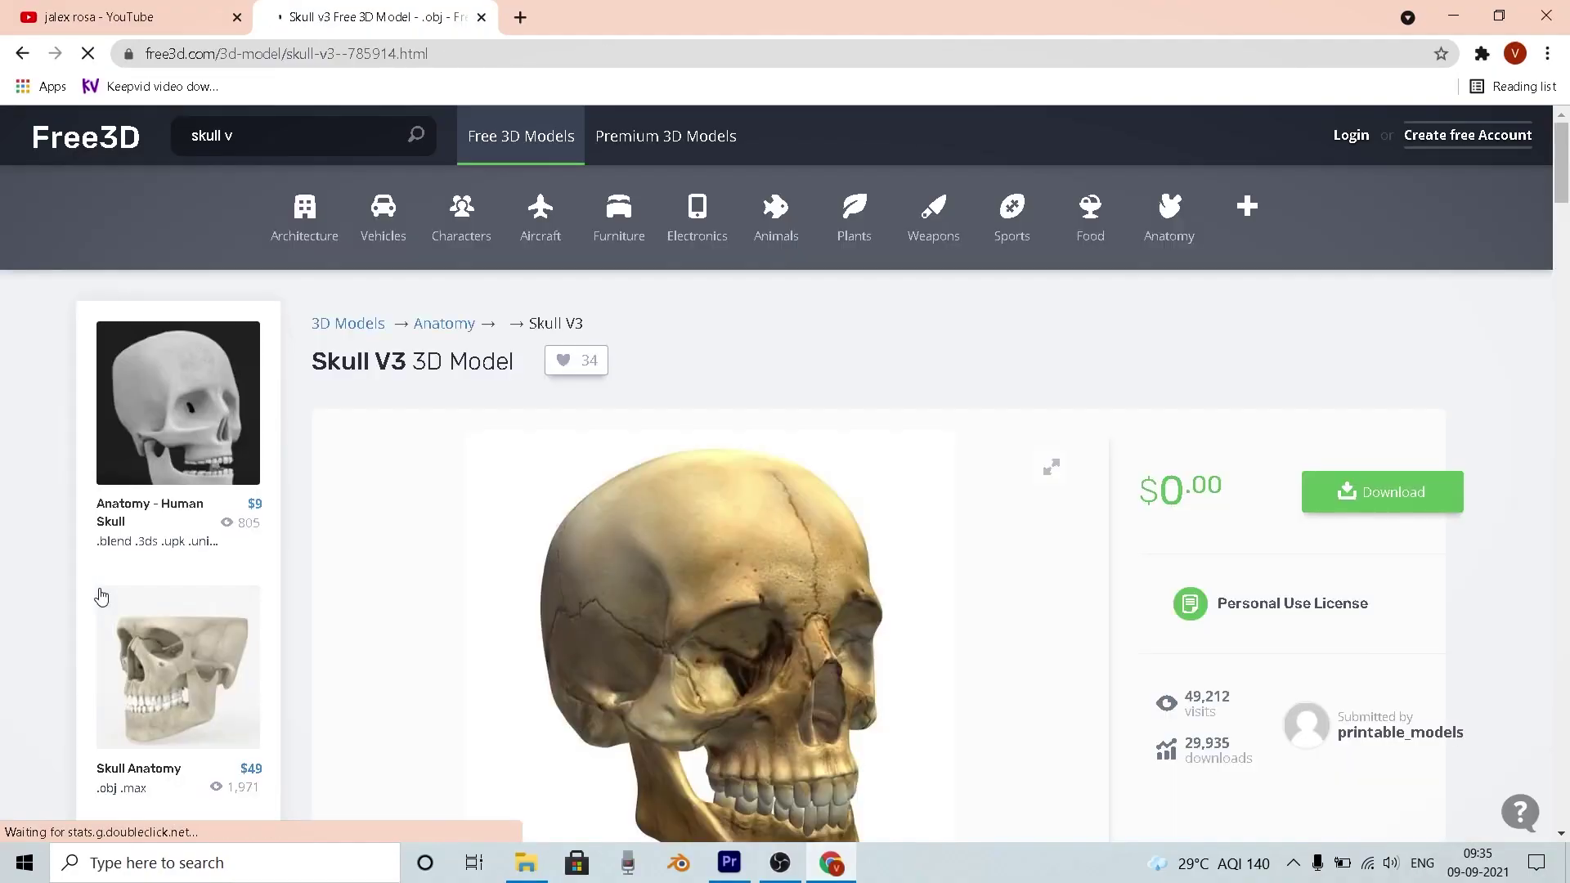
scroll(754, 574, "down", 4)
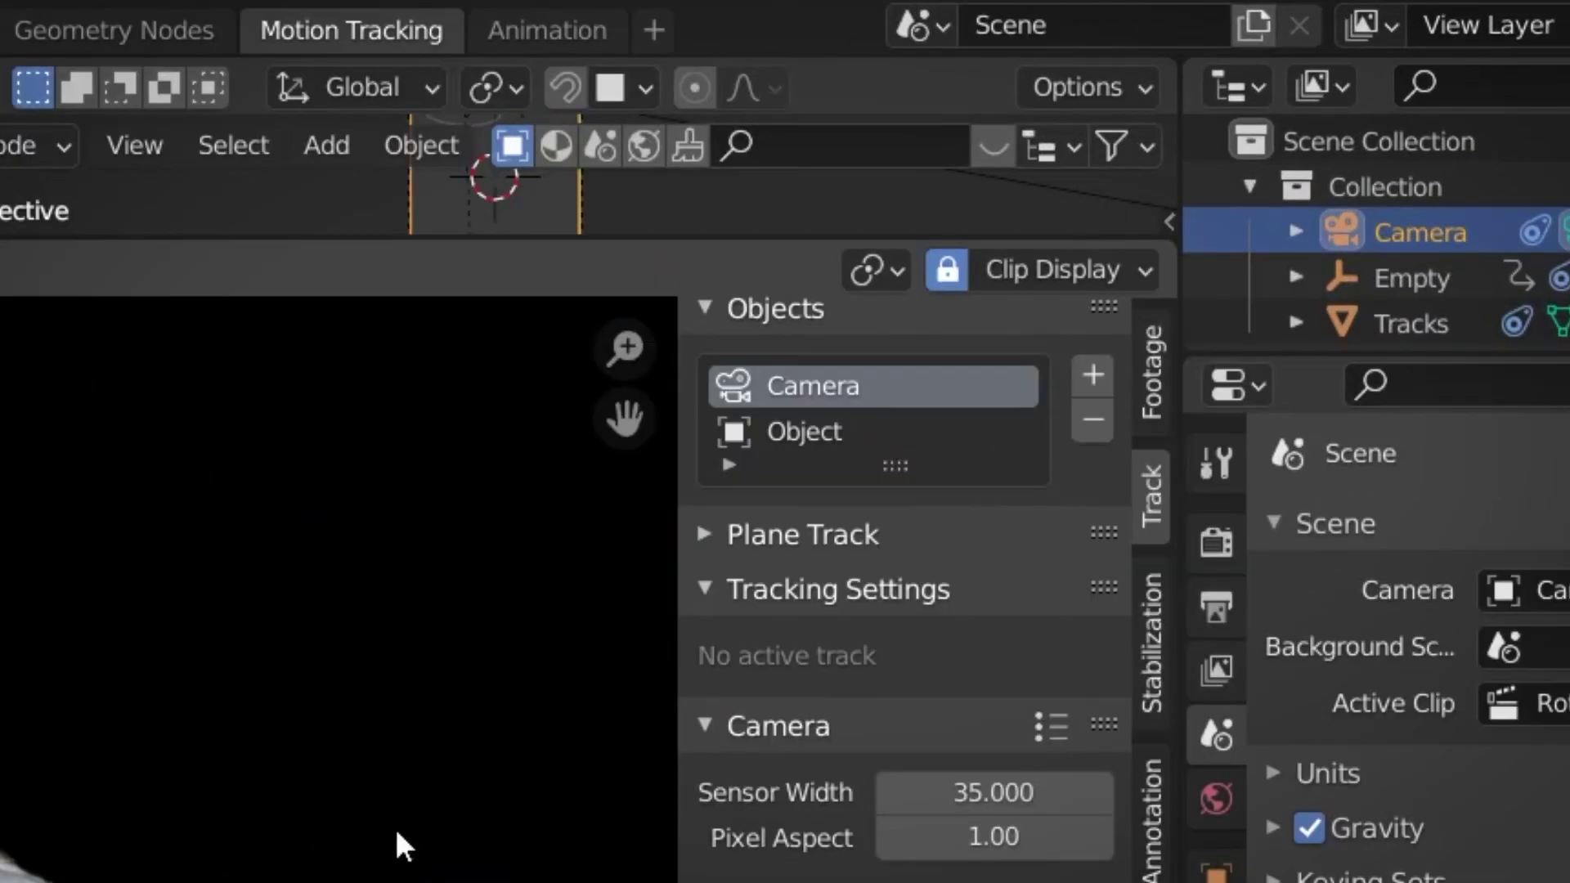
Step: Check the Object track set's head tracking at frame 410, then look through the solved scene camera
left_click(889, 433)
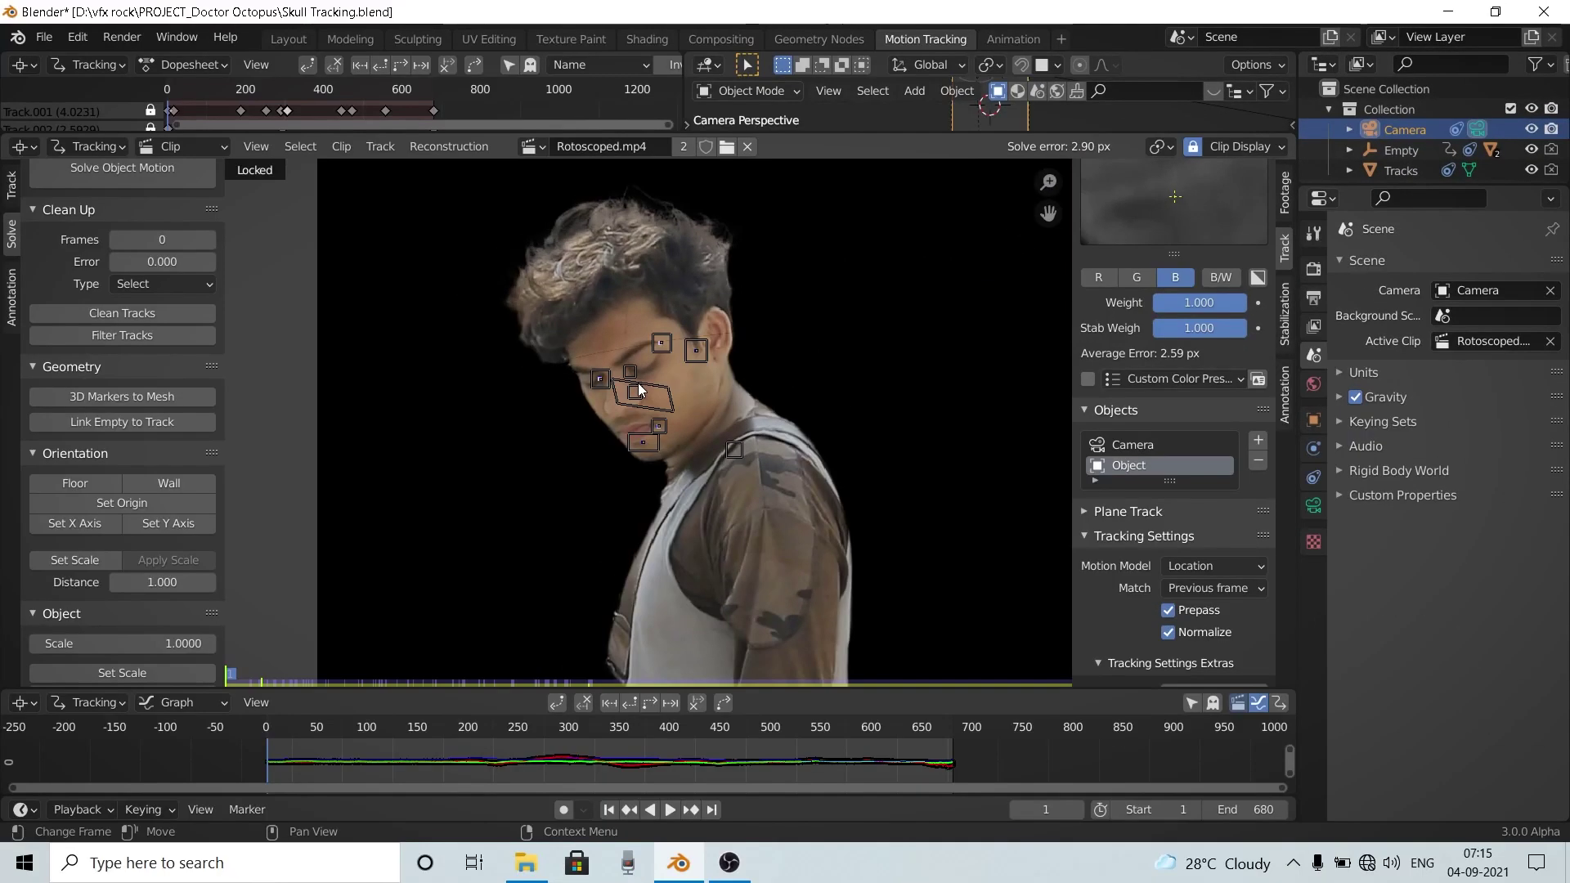
left_click_drag(282, 728, 258, 804)
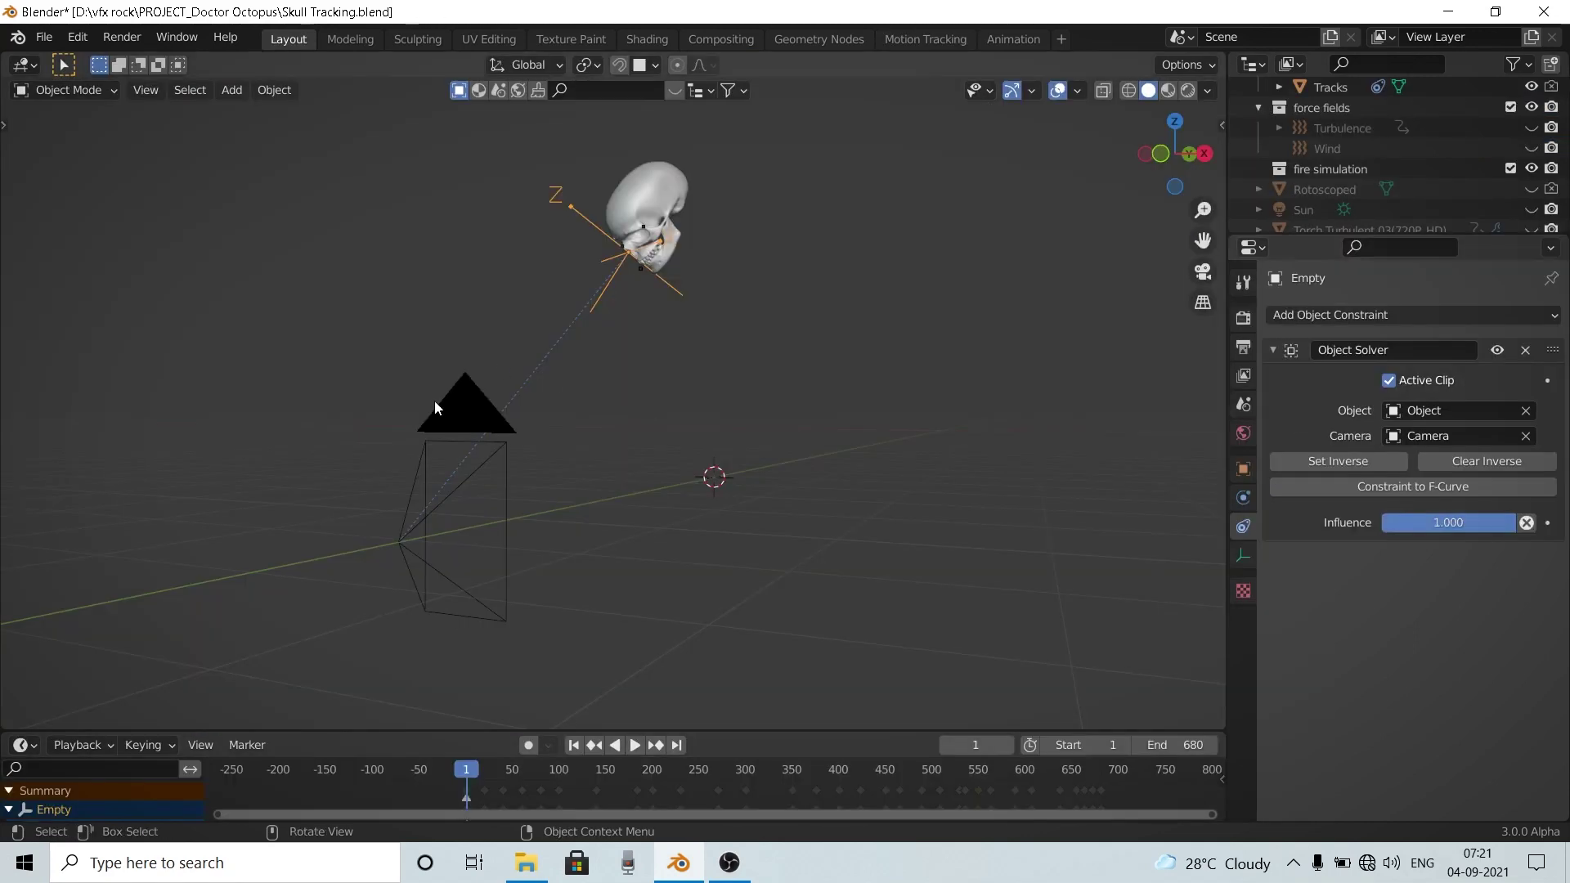
left_click(438, 409)
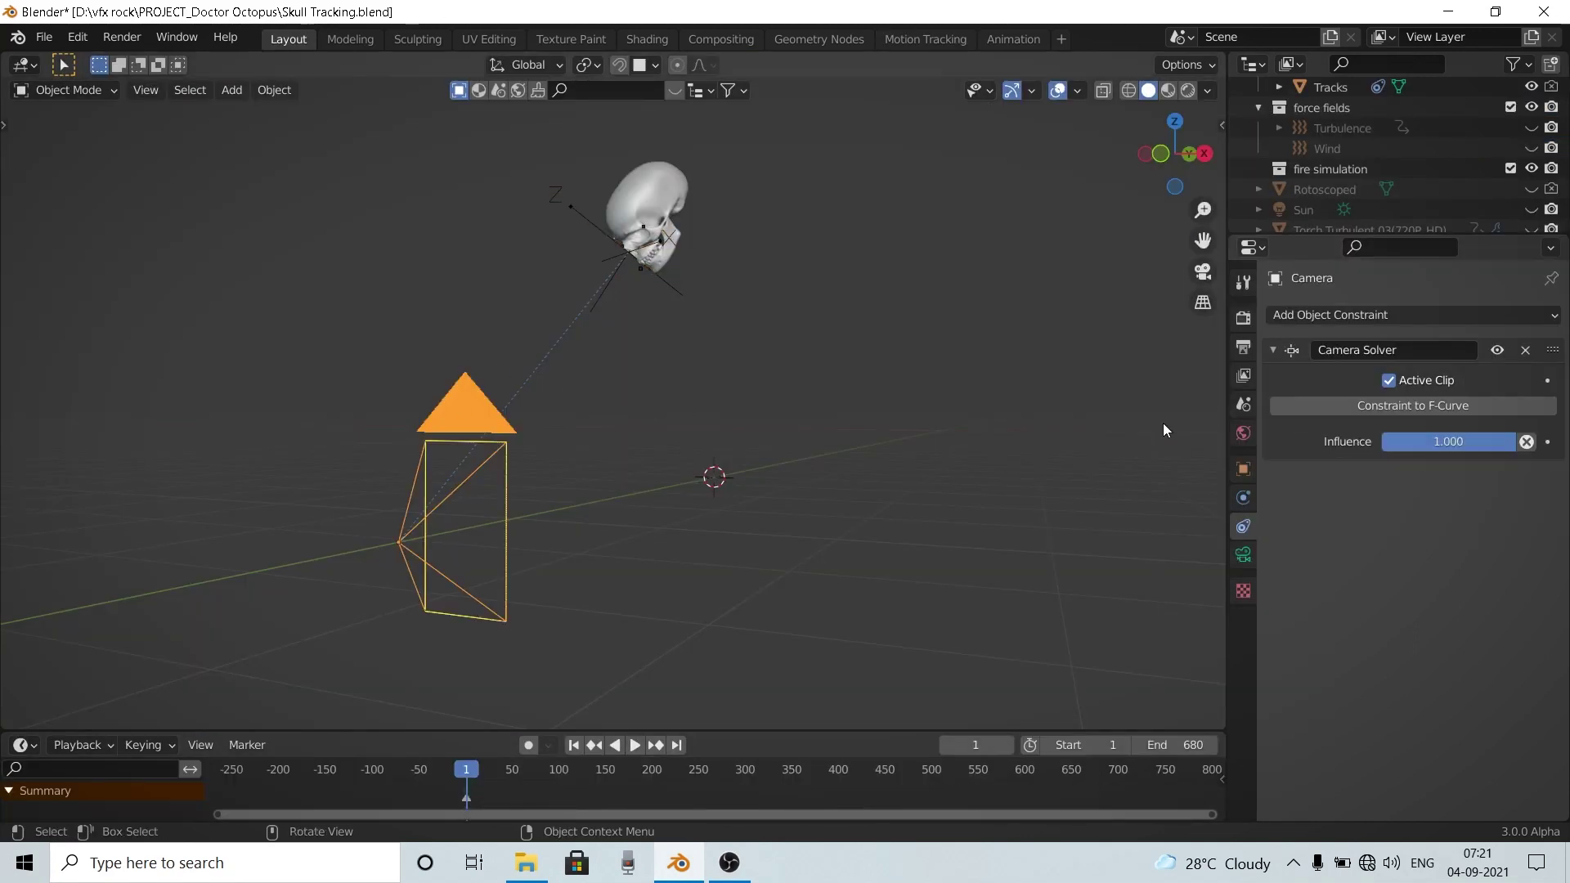
key("KP_0")
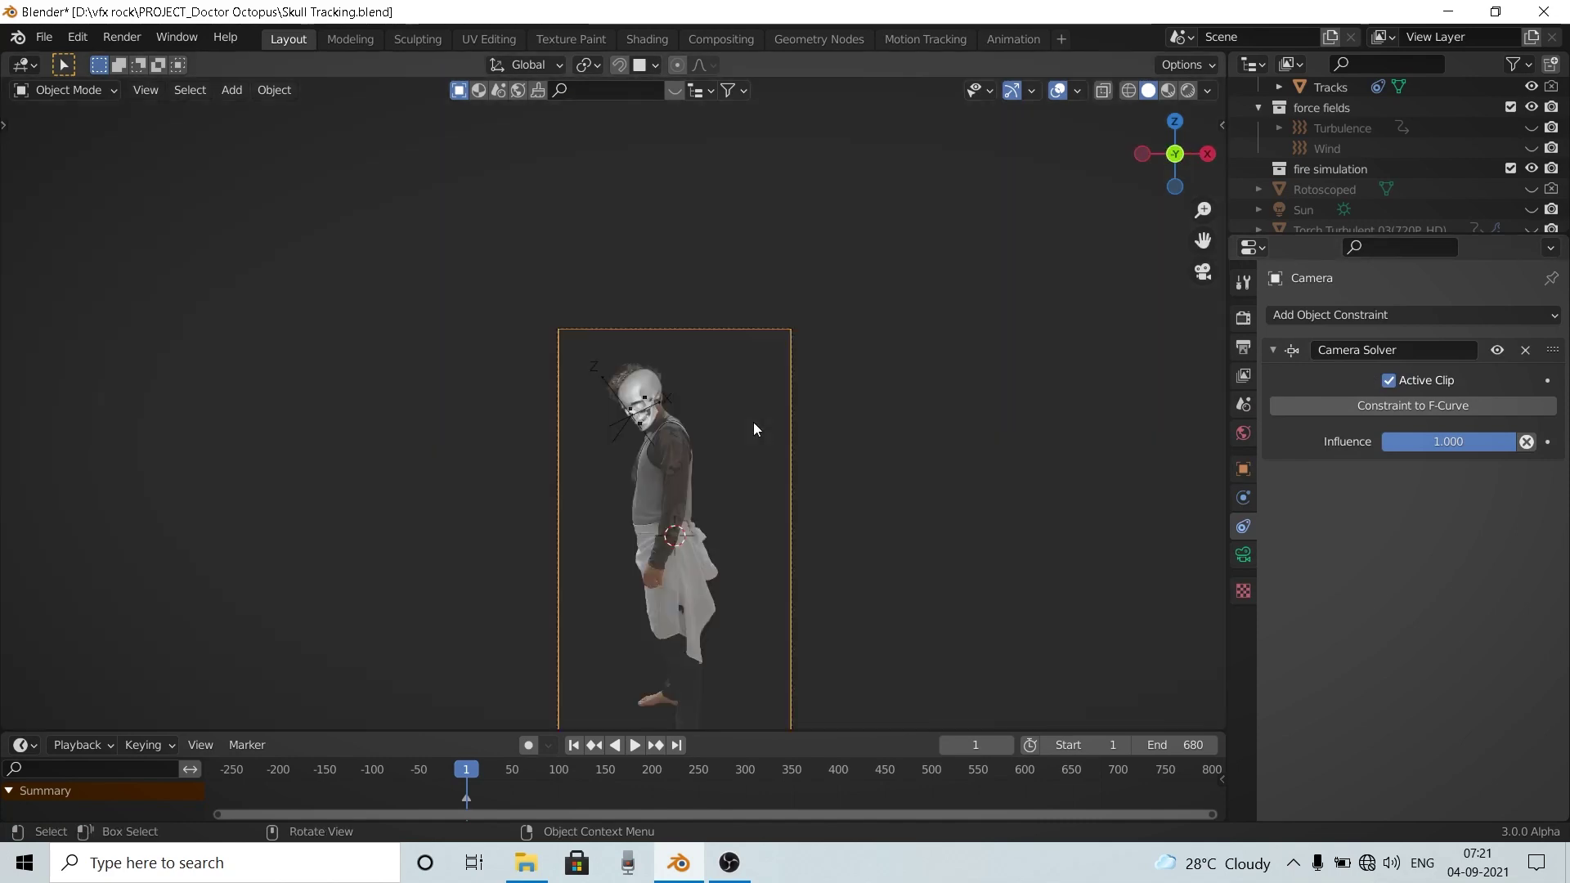
key("KP_0")
Step: Select the Empty beside the skull and inspect its Object Solver constraint
left_click(589, 218)
left_click(589, 219)
left_click(1243, 526)
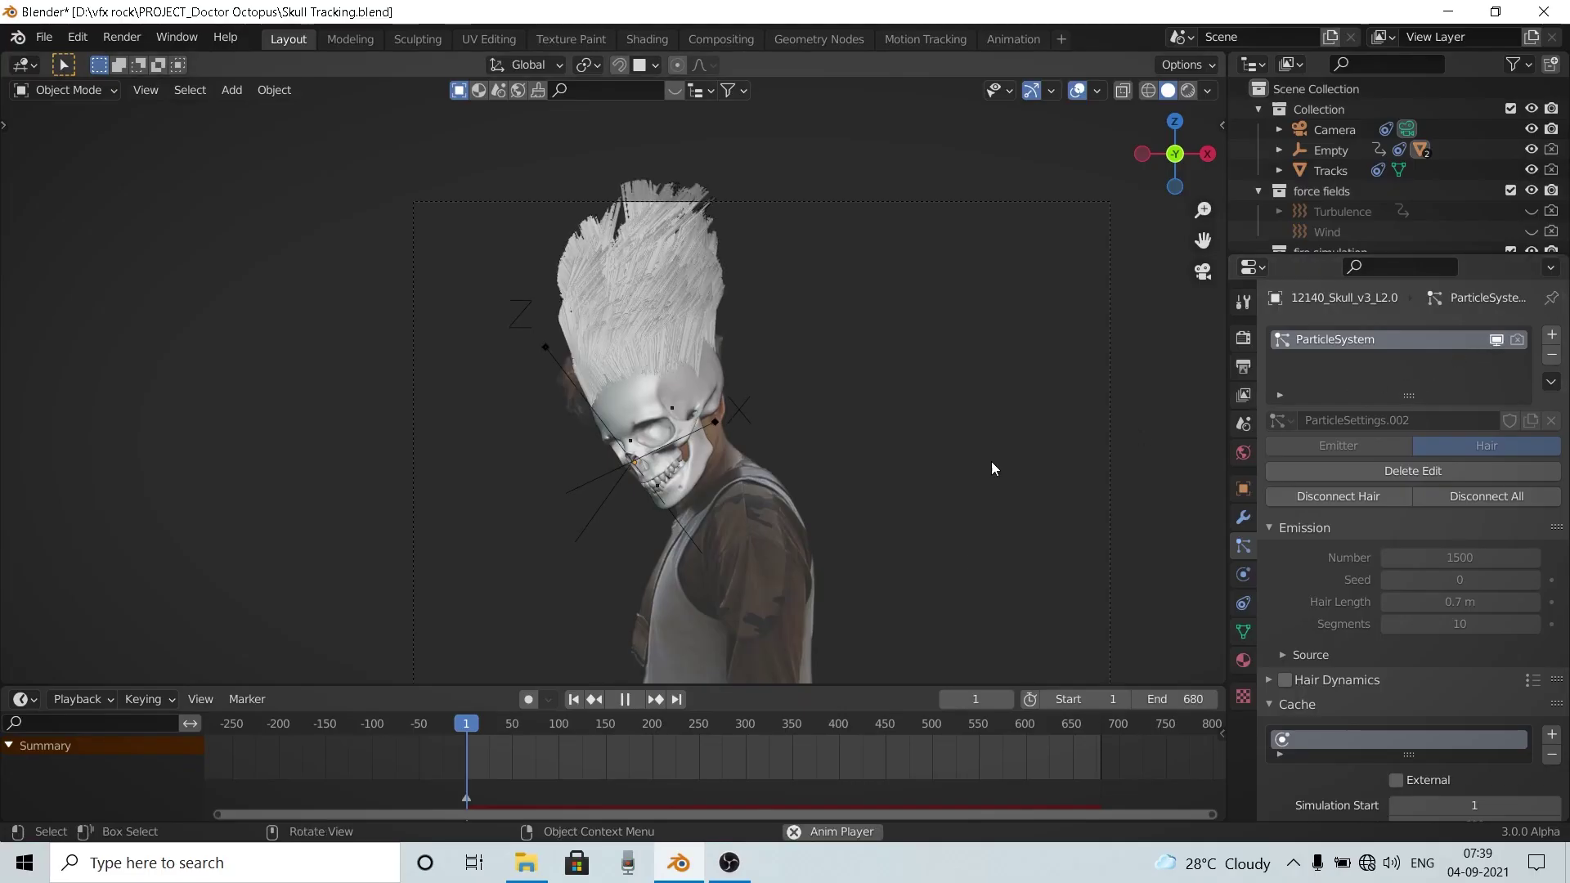
Step: Enable Hair Dynamics on the skull's hair and reposition the Wind and Turbulence force fields
key("space")
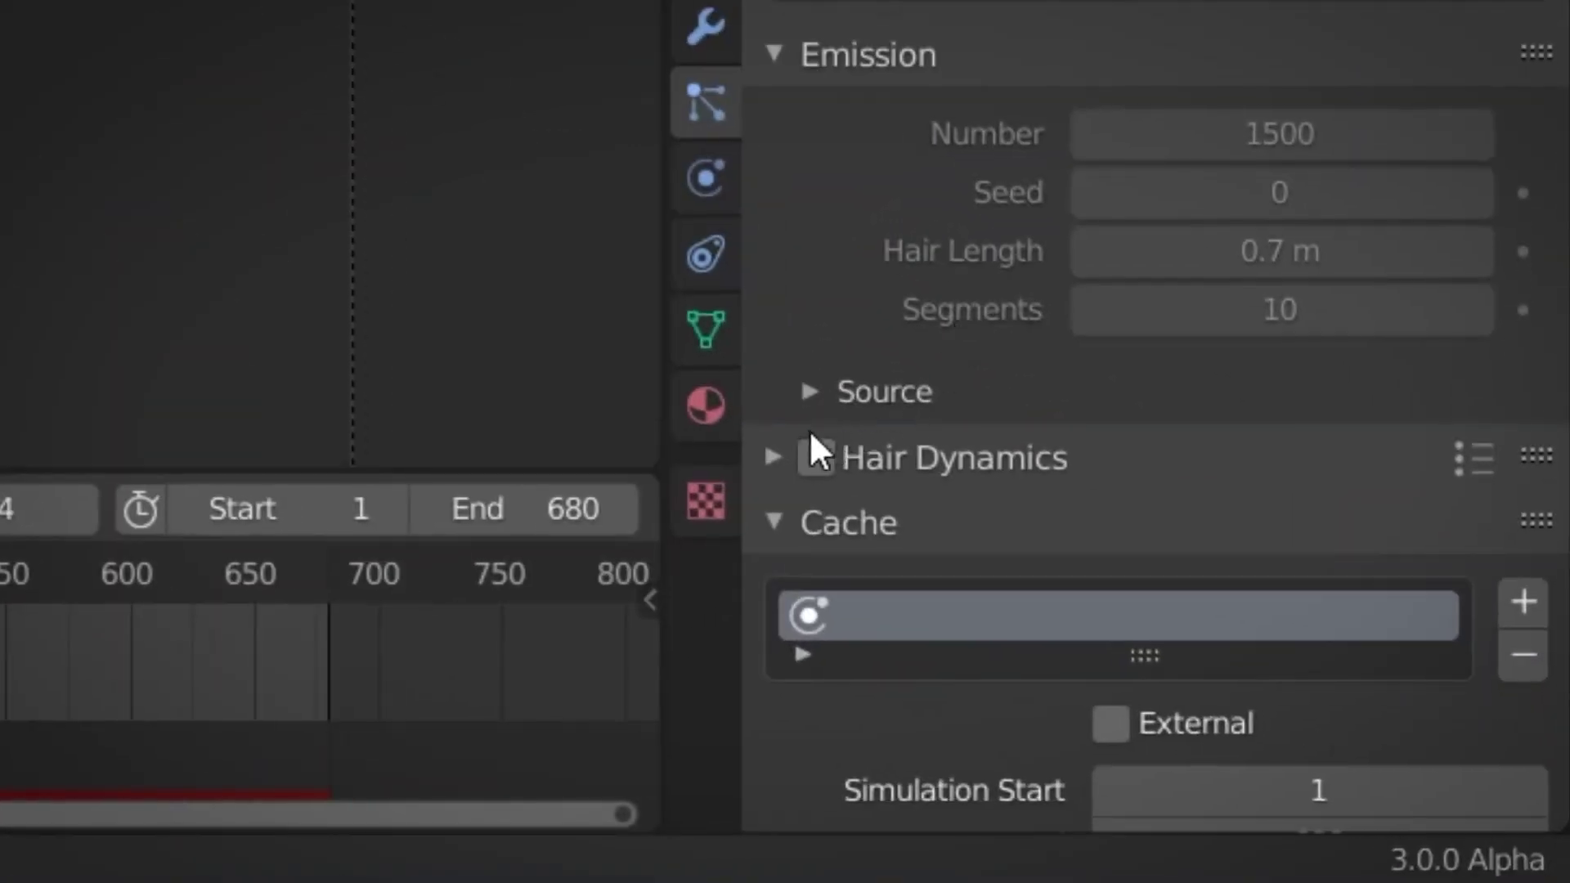
left_click(1284, 680)
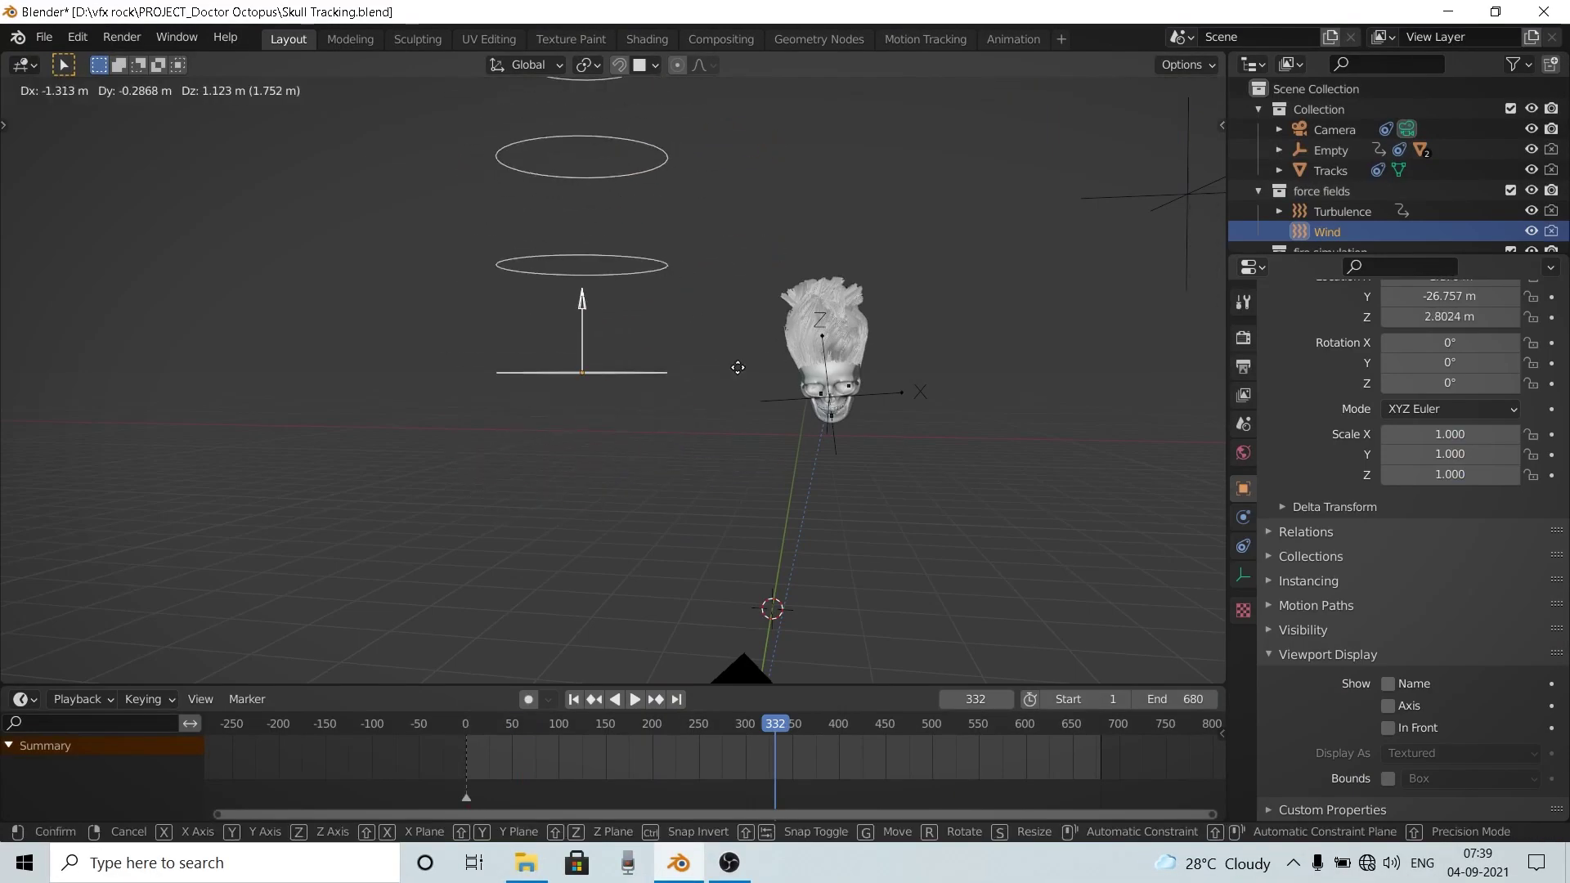
left_click(894, 380)
middle_click_drag(895, 380, 935, 283)
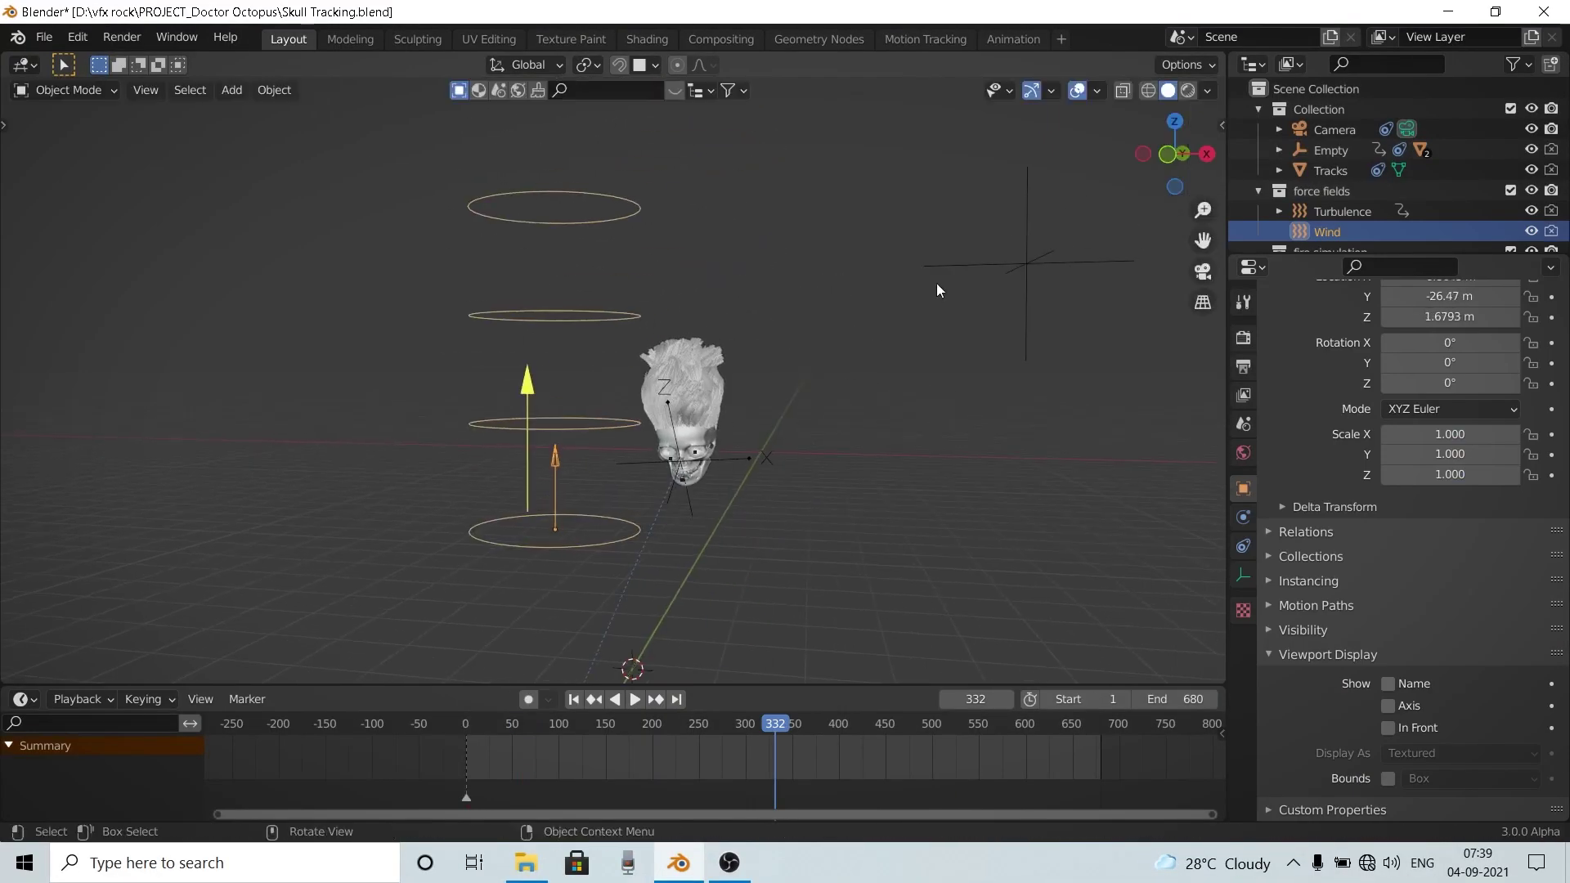
left_click(1027, 253)
key("g")
left_click(955, 246)
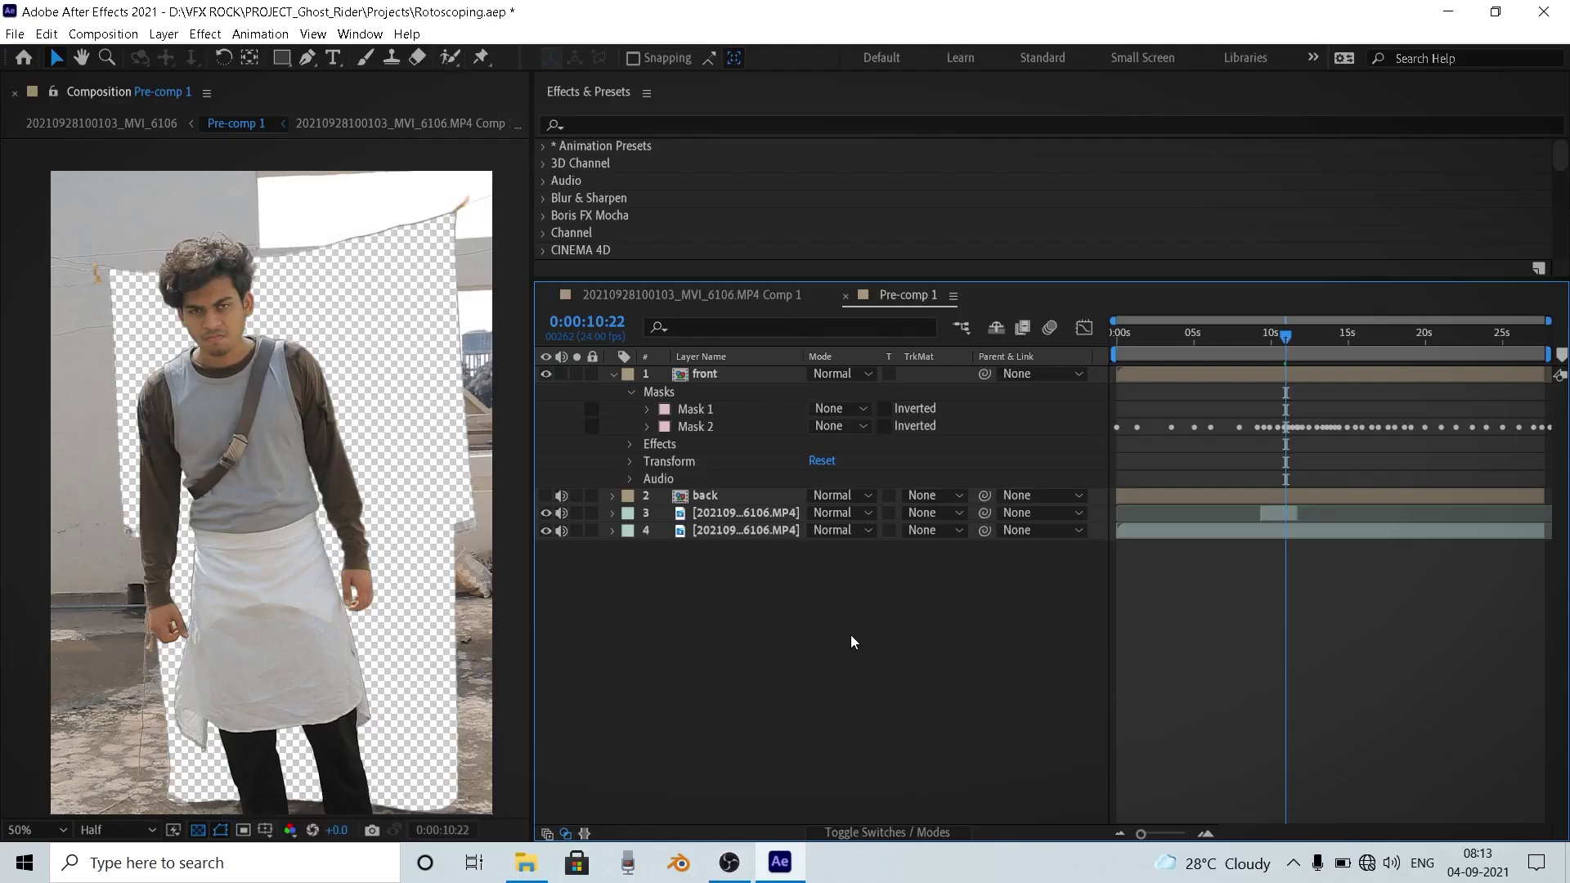
Step: Set Mask 1 to Add and Mask 2 to Subtract on the front layer
left_click(860, 402)
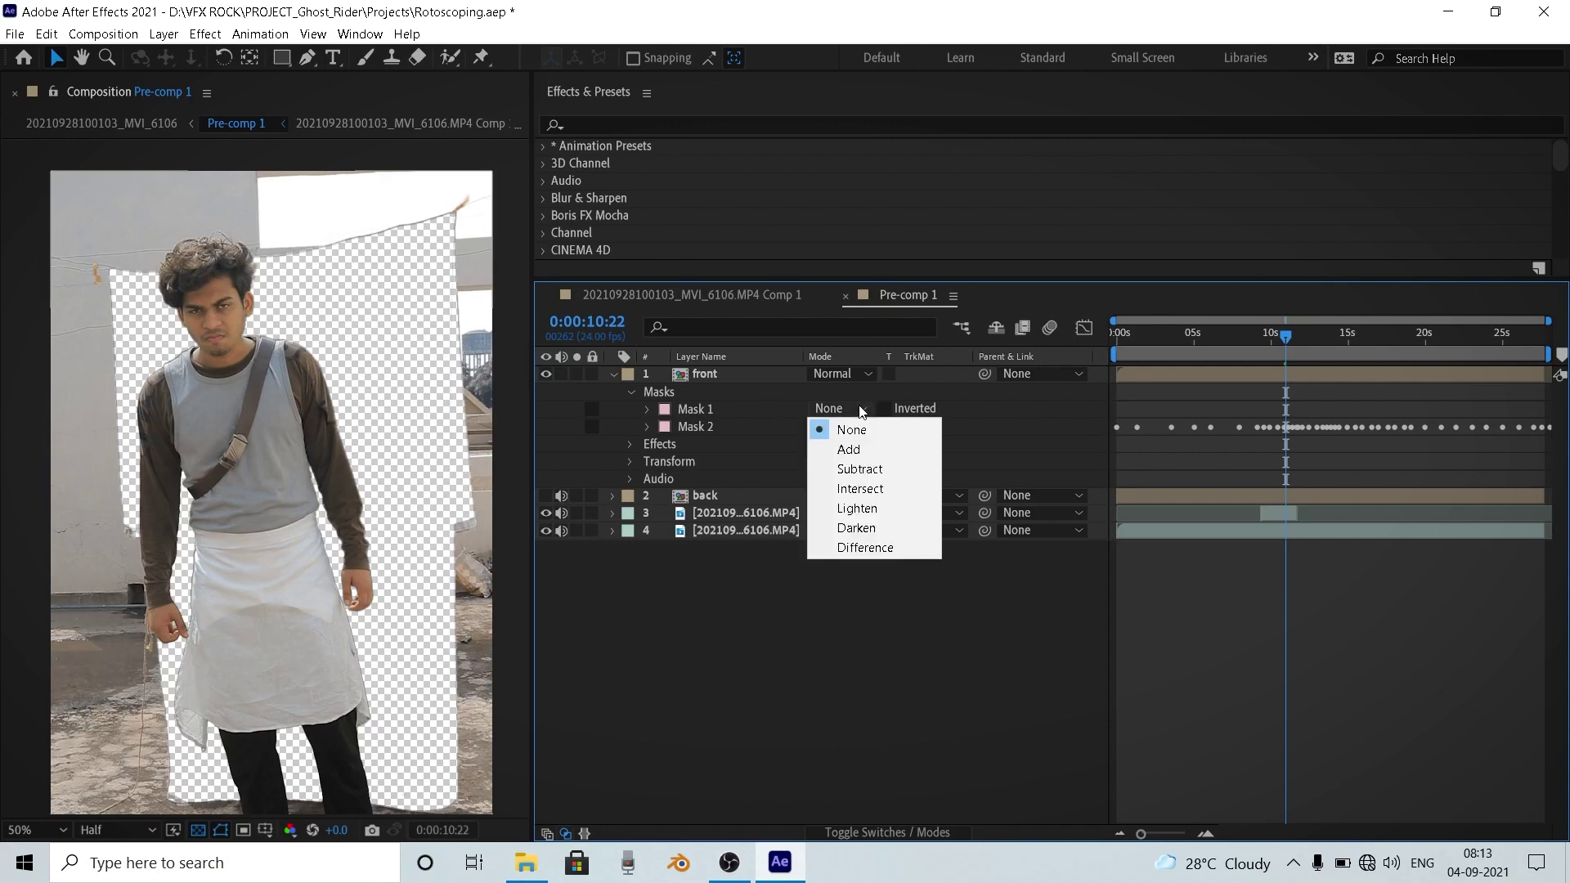
left_click(865, 445)
left_click(868, 425)
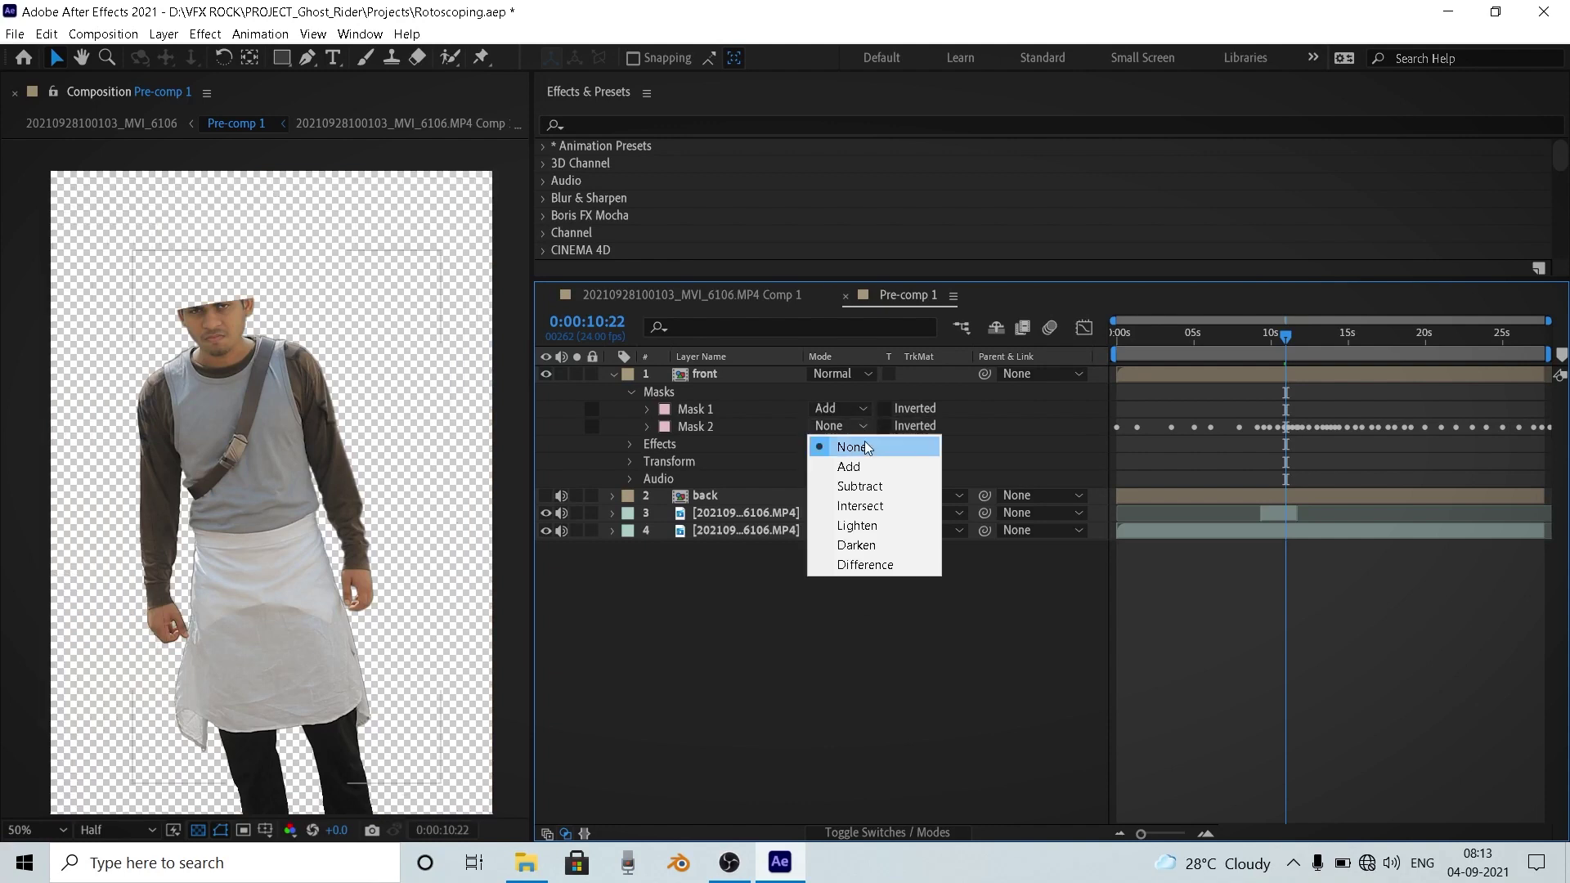
left_click(868, 488)
Step: Check the cutout at 12:19, showing and briefly soloing the back layer
left_click_drag(1279, 331, 1314, 354)
left_click(545, 495)
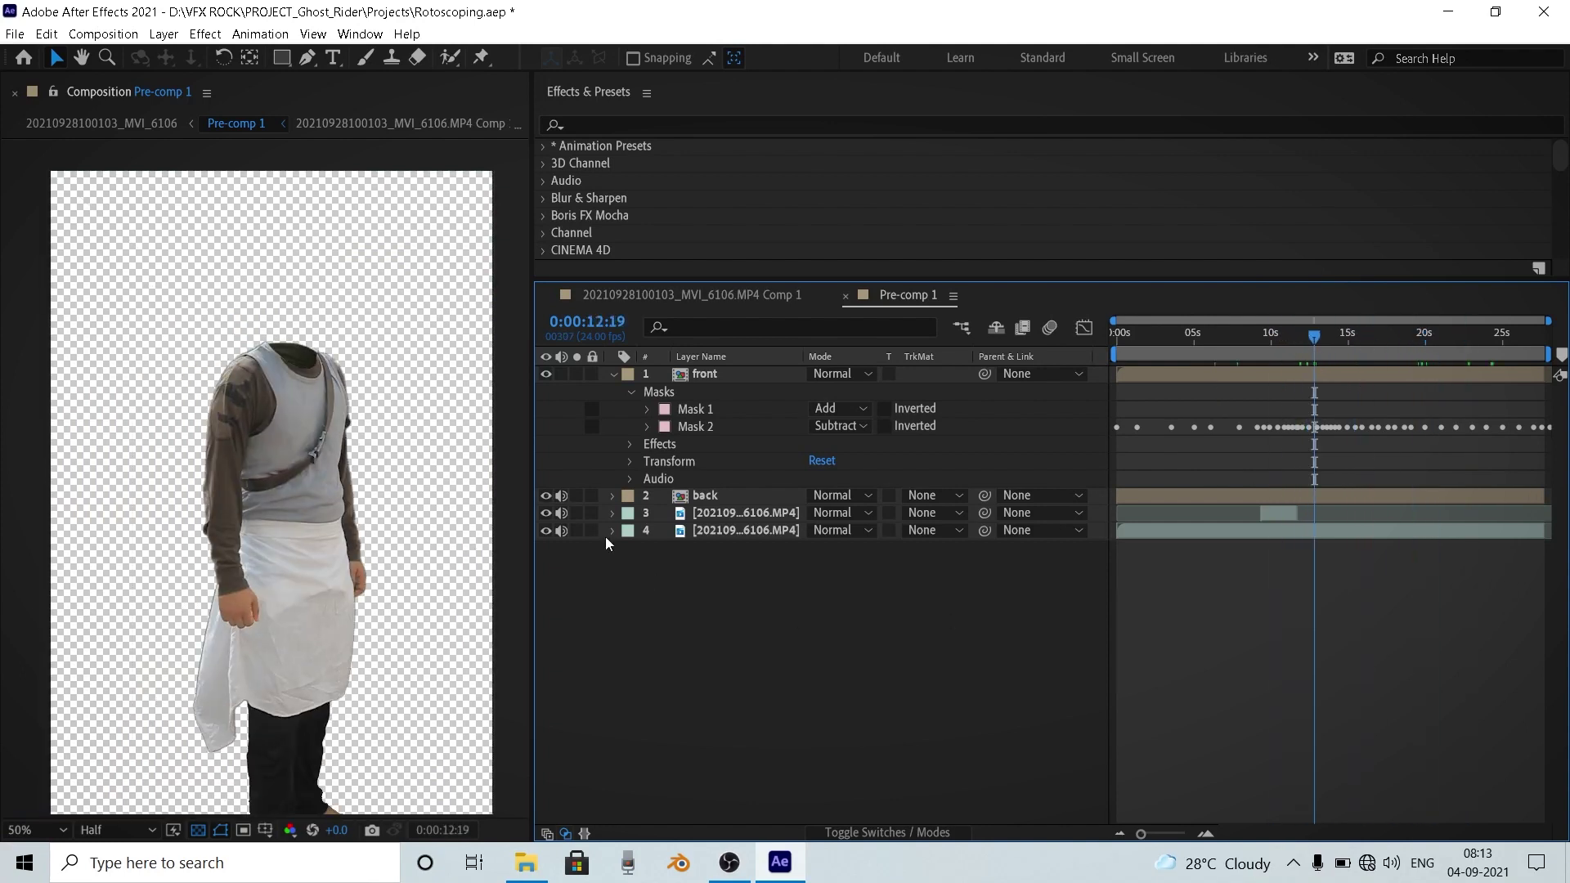
left_click(577, 496)
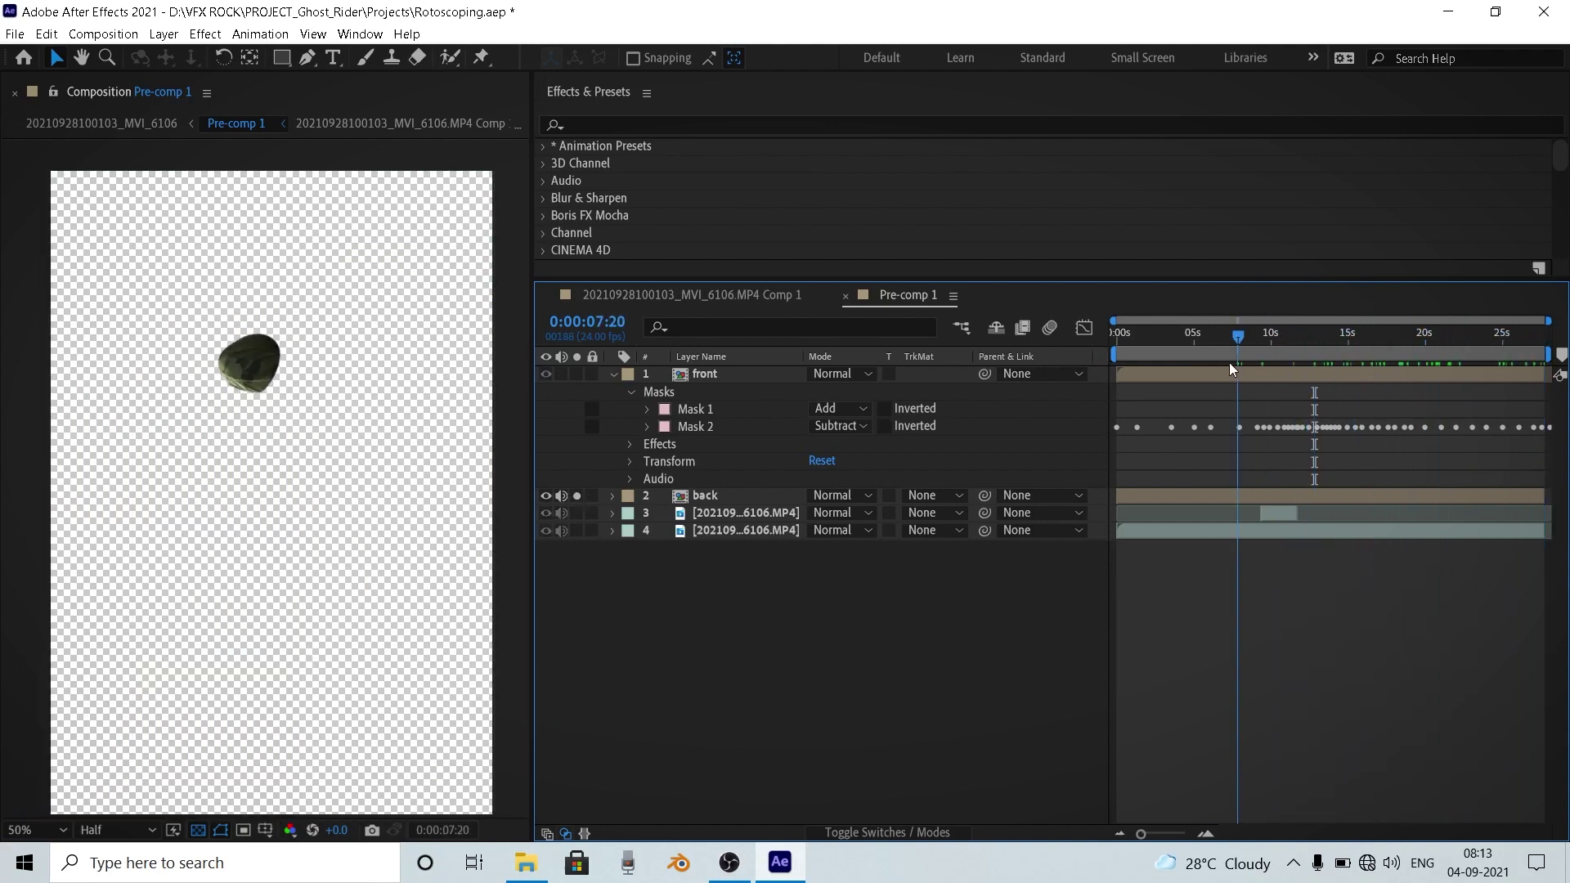
left_click(576, 495)
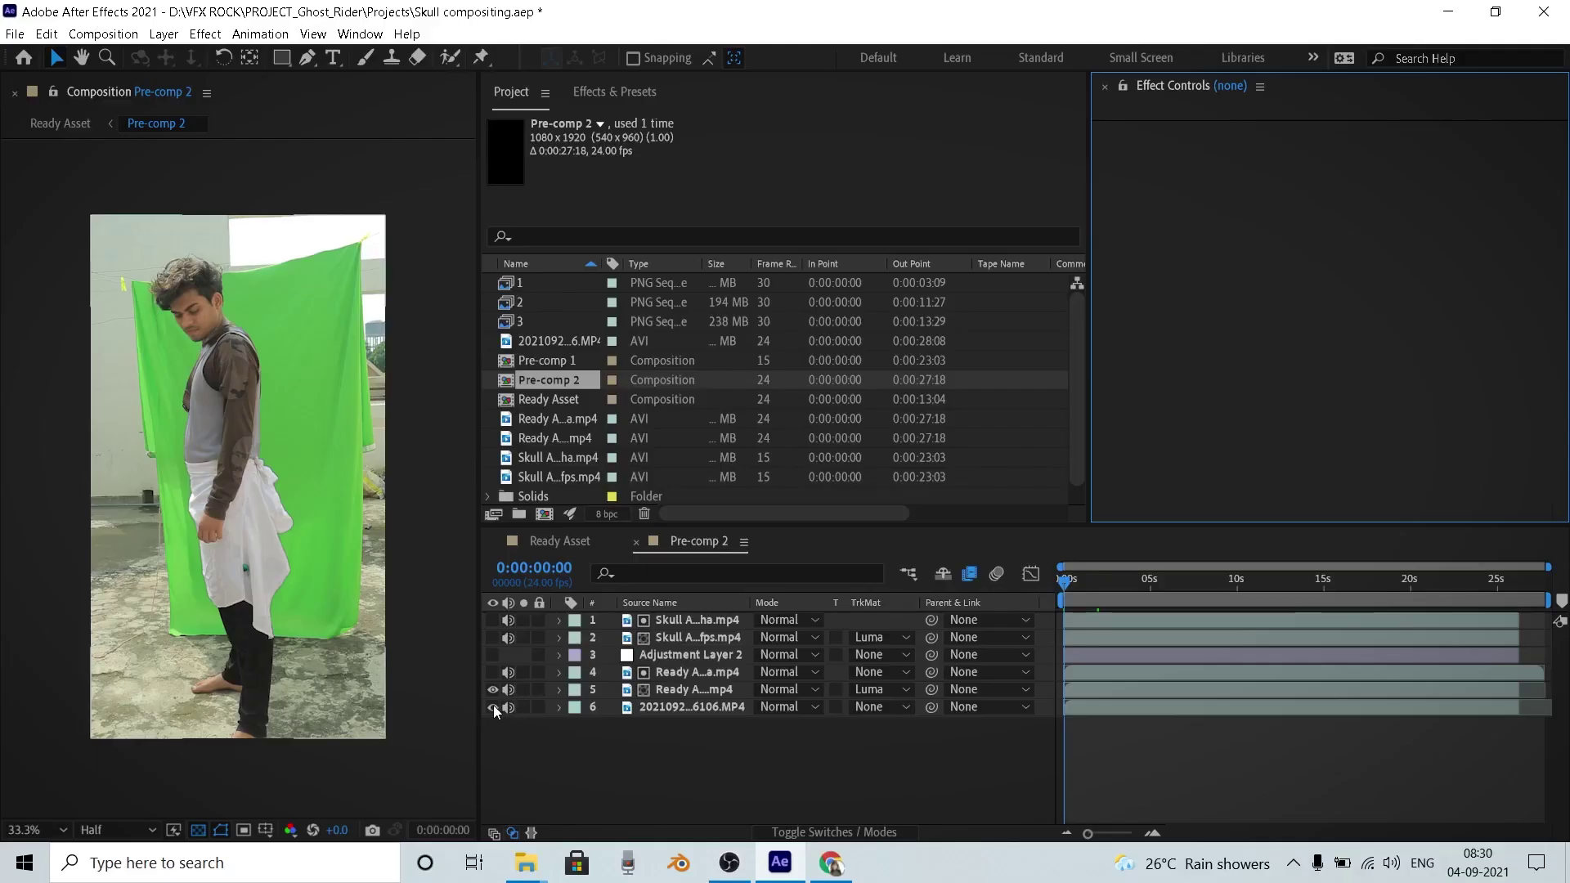
Step: Hide background footage layer 6, show skull-and-hair layer 2, and scrub to 0:00:13:02
left_click(492, 707)
left_click(493, 637)
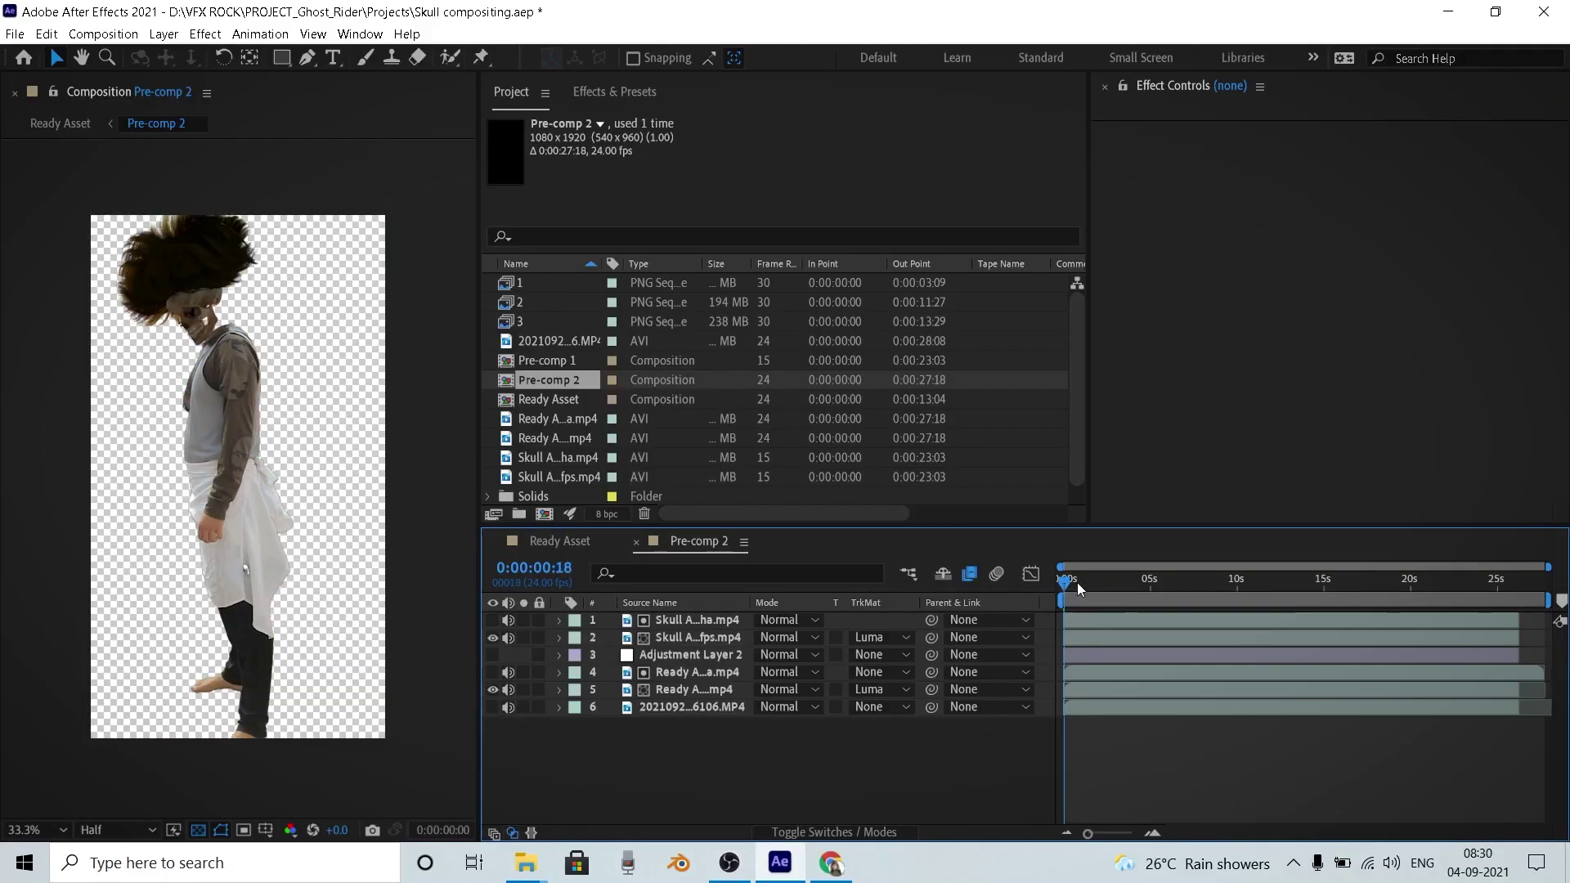
left_click_drag(1077, 582, 1290, 581)
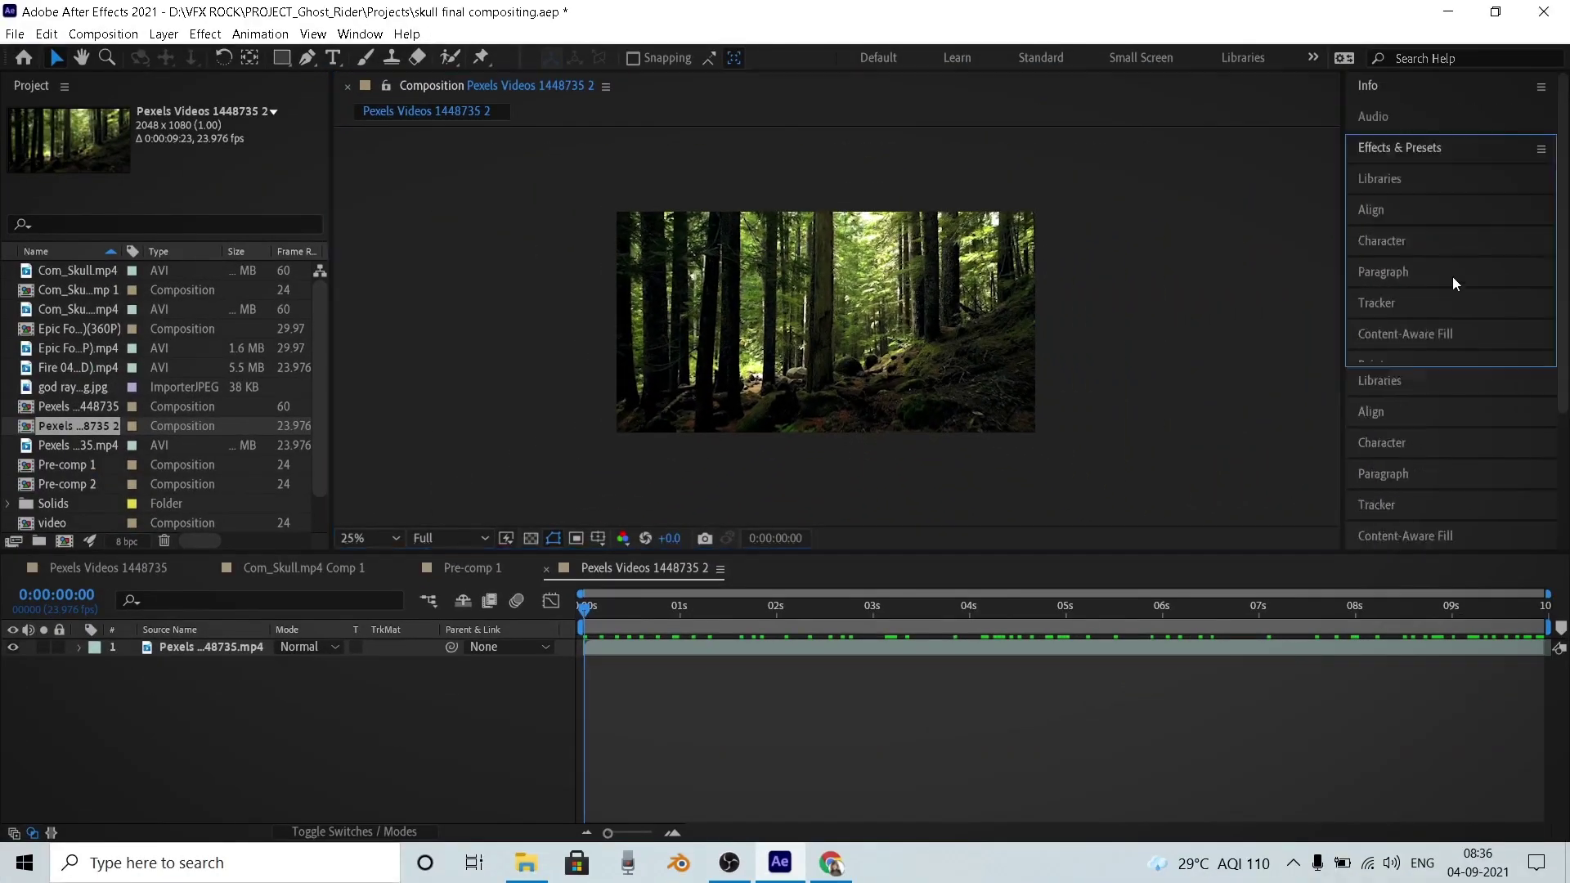
Step: Apply 3D Camera Tracker to the forest clip and create a solid and camera from the track
double_click(1446, 175)
type("3d")
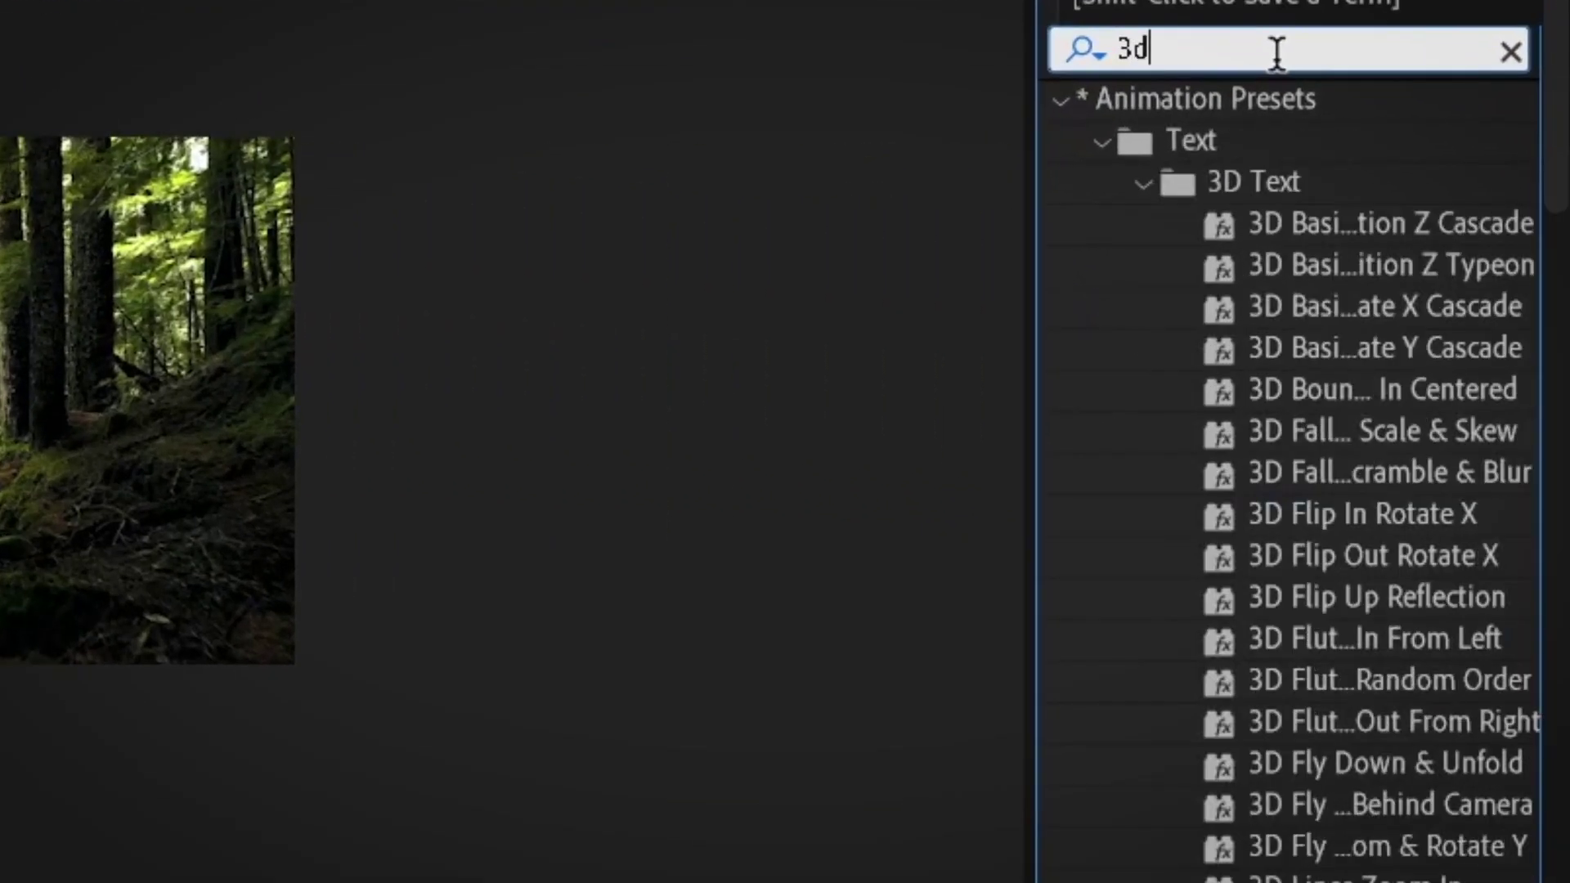
type(" camera")
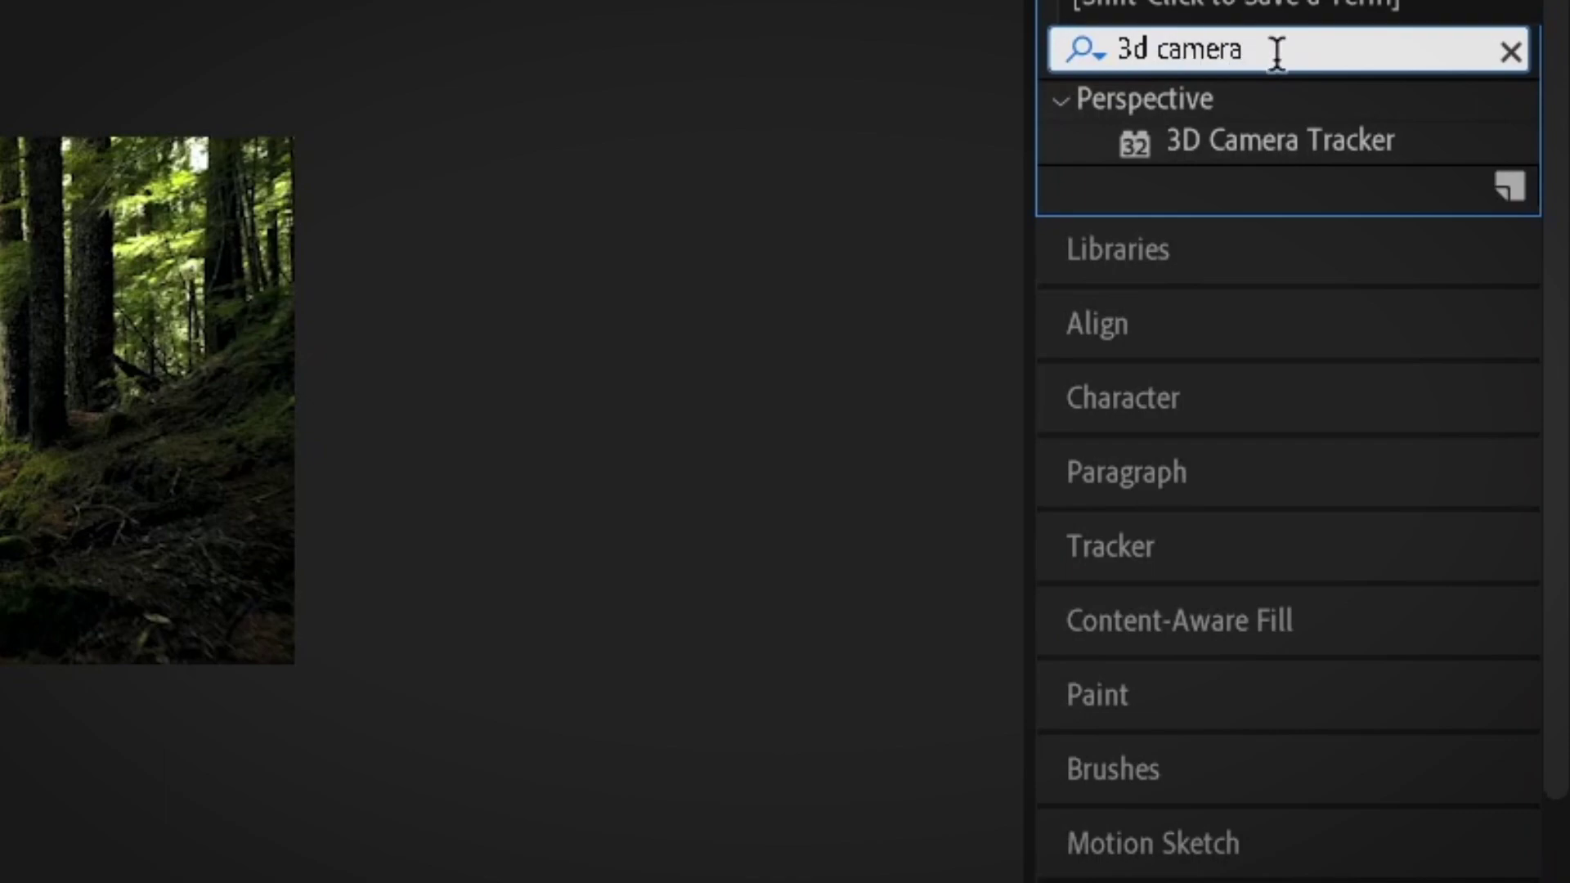
left_click_drag(1280, 140, 899, 647)
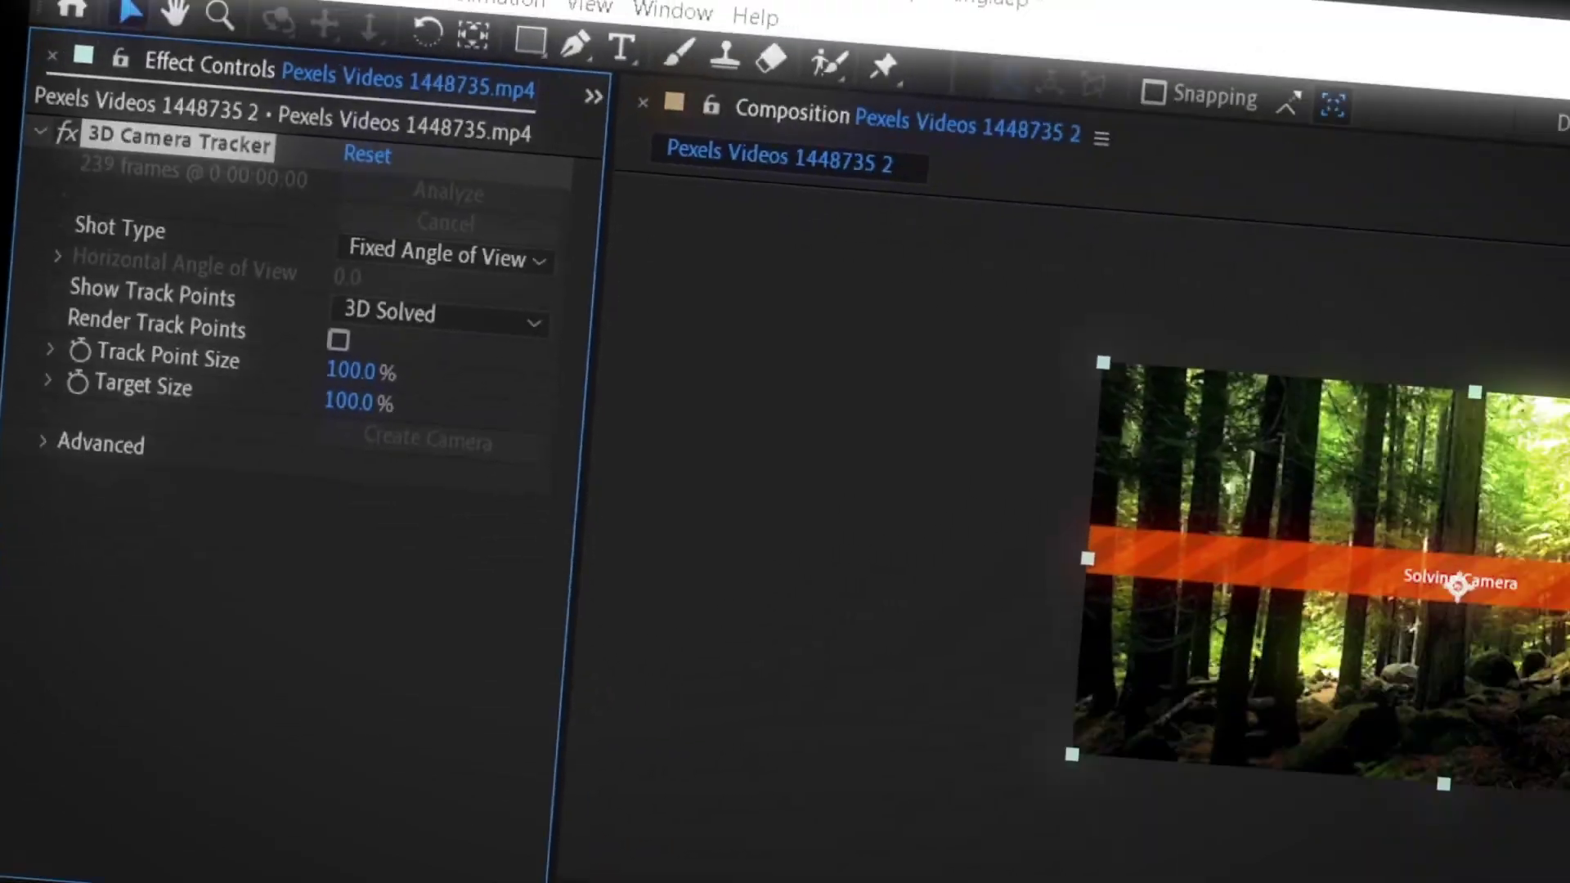
right_click(842, 396)
left_click(908, 427)
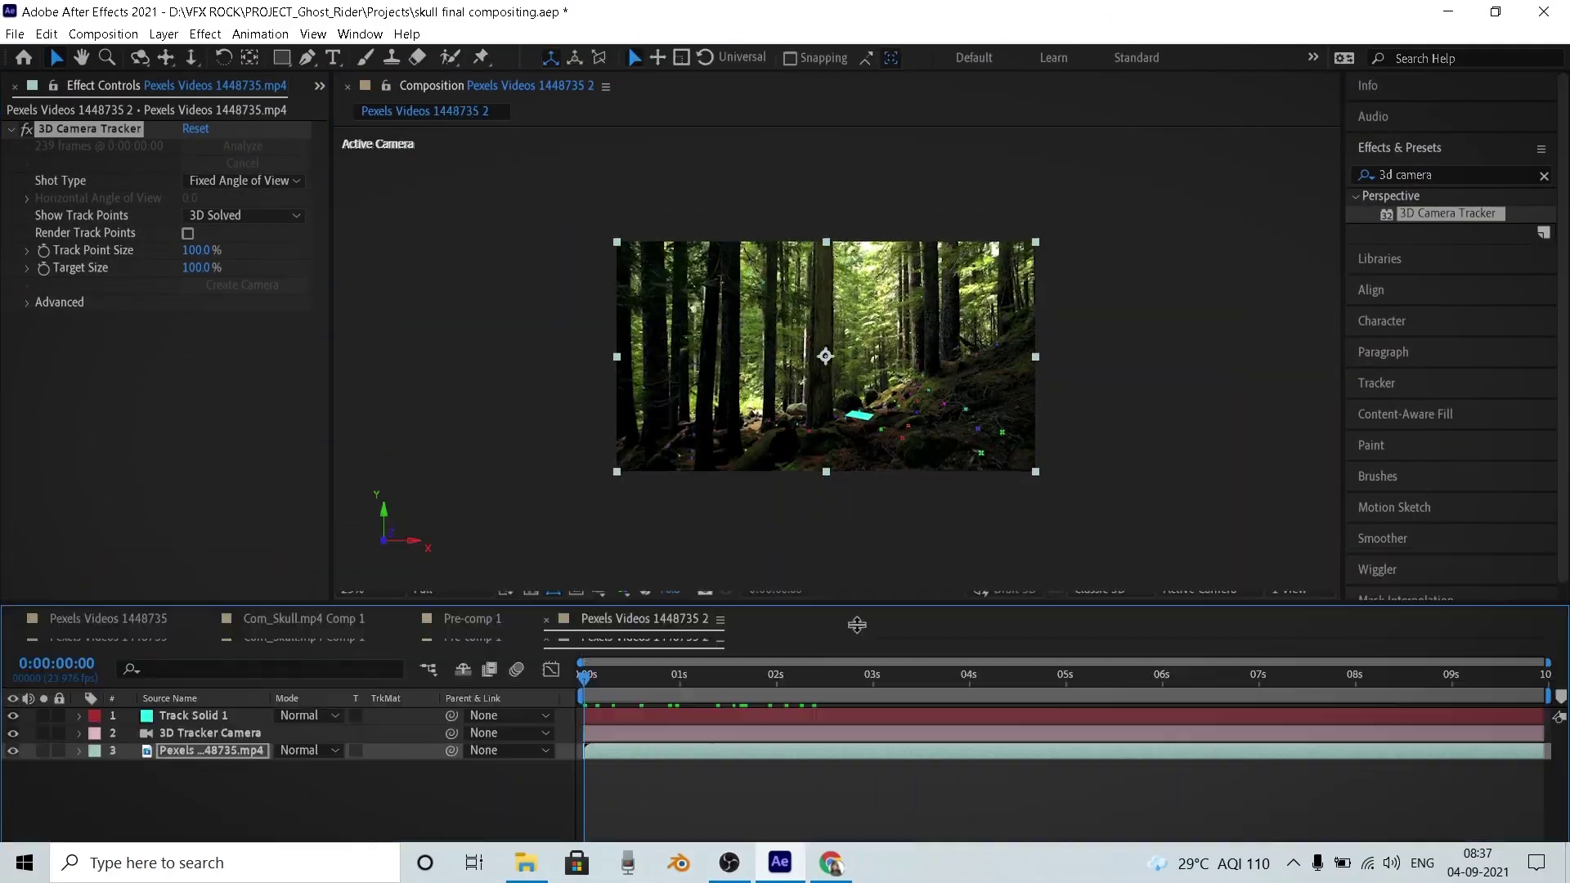
Step: Add Com_Skull.mp4 Comp 1 as a 3D layer at 231% scale and preview the tracked composite
left_click_drag(856, 625, 856, 650)
key("ctrl+0")
left_click_drag(78, 289, 388, 753)
left_click(389, 724)
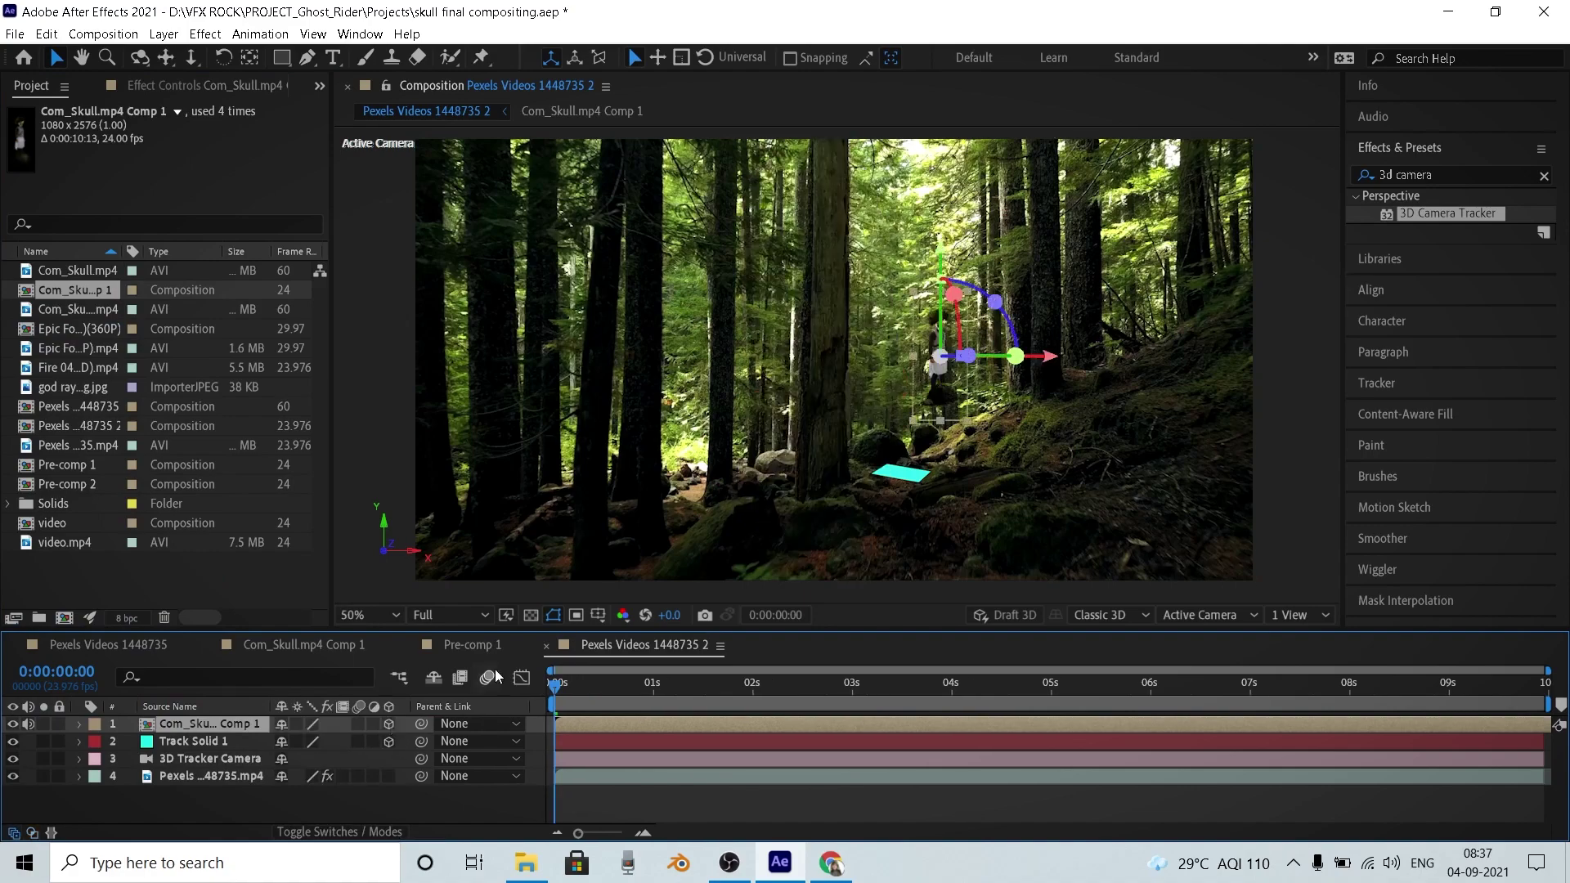
key("s")
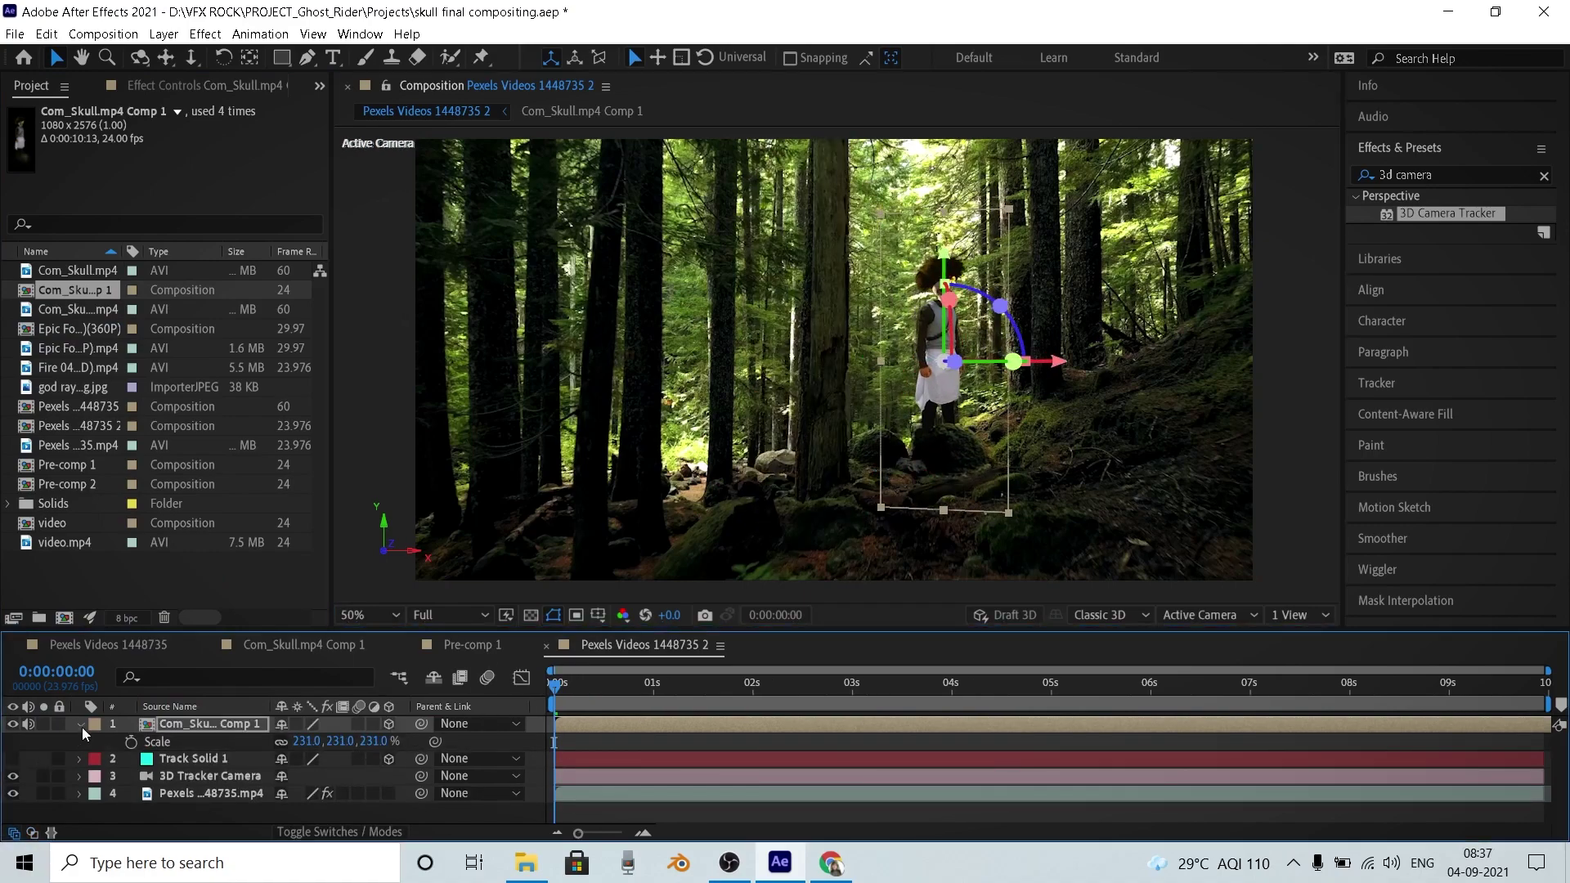
left_click(79, 724)
left_click(1247, 503)
key("space")
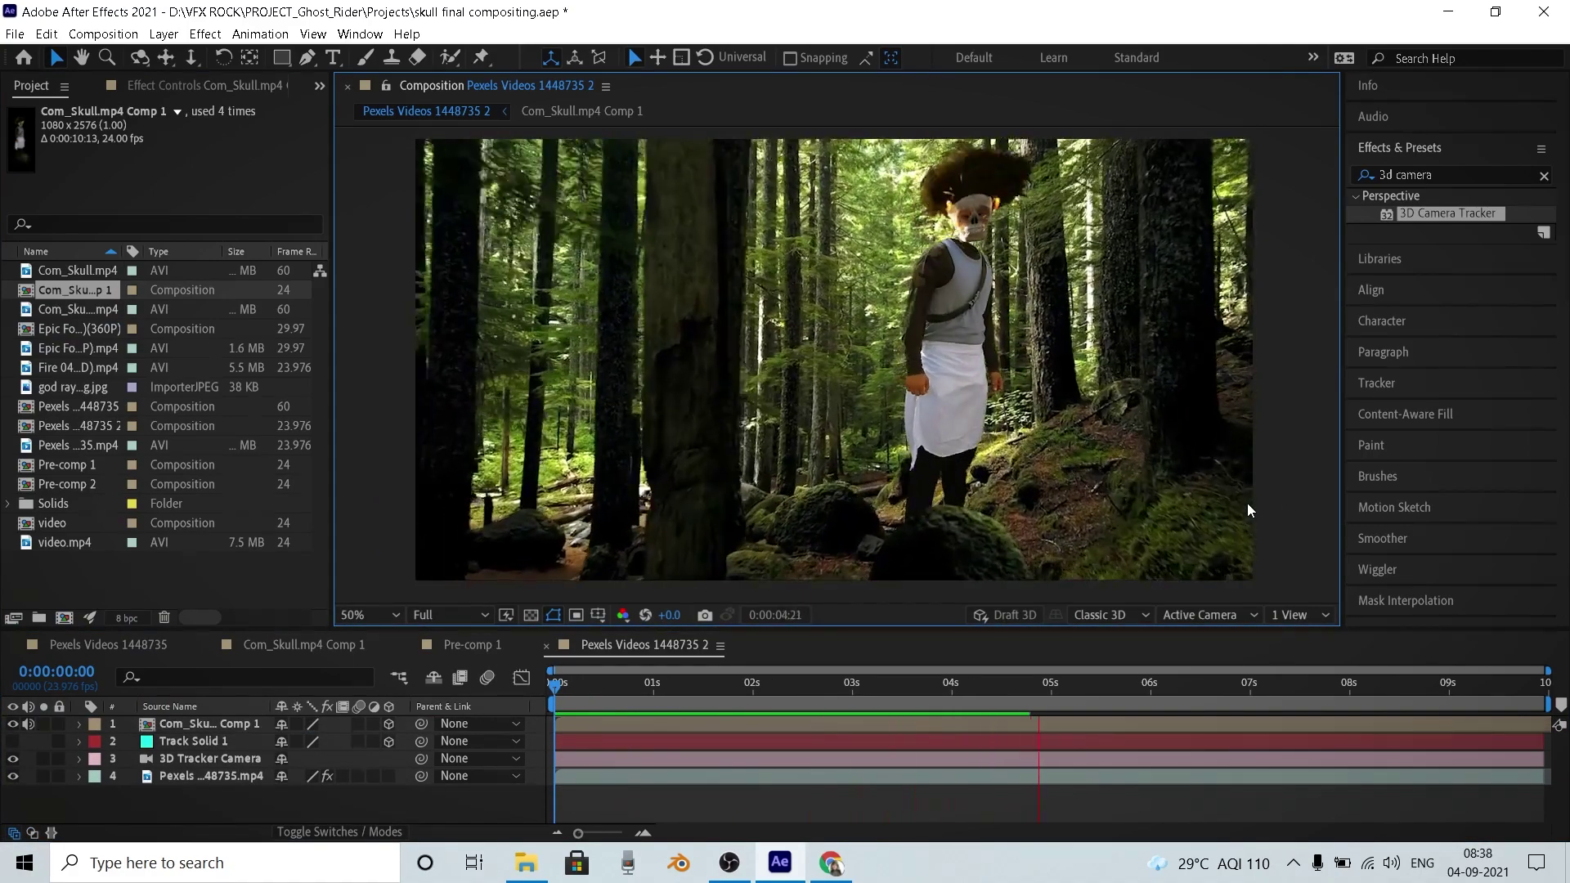
Step: Draw a closed pen mask around the rock on Pre-comp 1's background layer
left_click(304, 644)
left_click(916, 508)
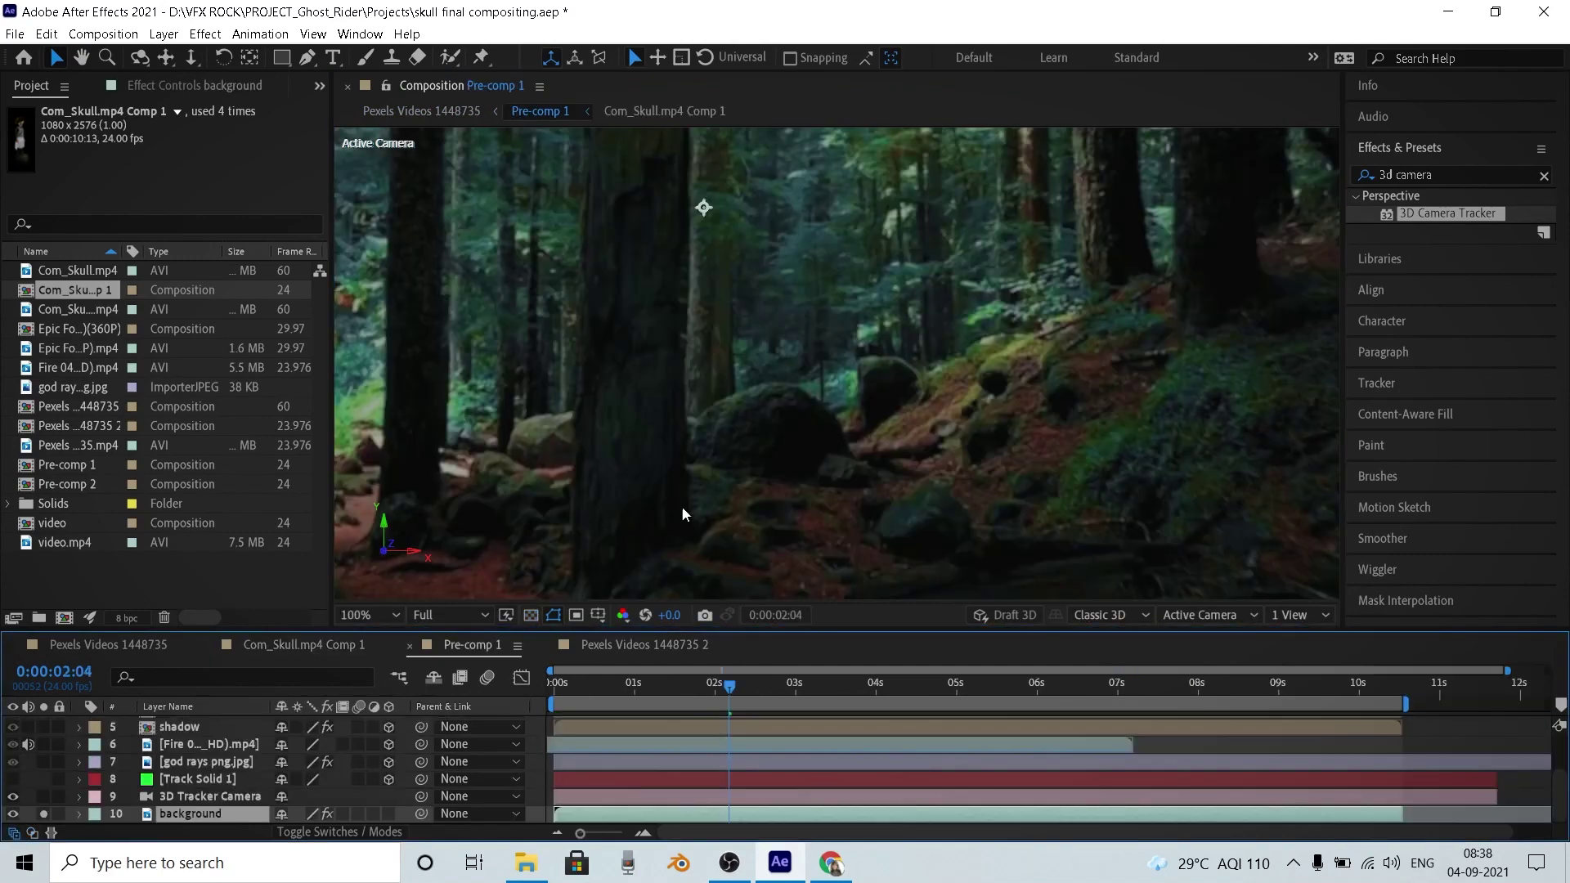
key("g")
left_click(796, 384)
left_click(740, 395)
left_click(699, 441)
left_click(750, 464)
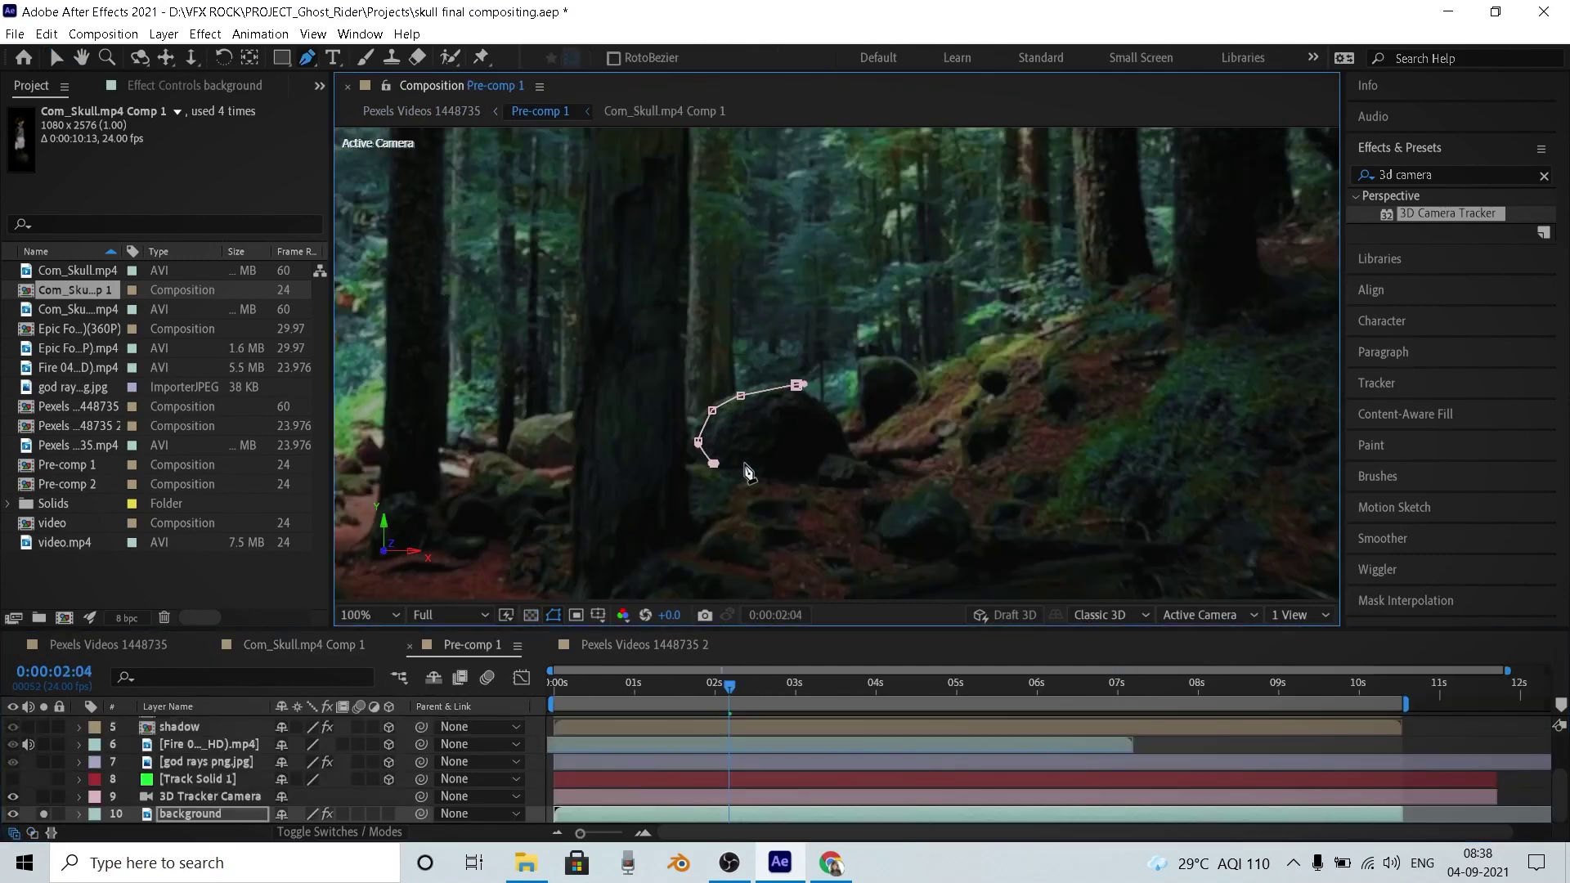
left_click(852, 493)
left_click(870, 462)
left_click(830, 421)
left_click(794, 384)
key("v")
left_click(531, 615)
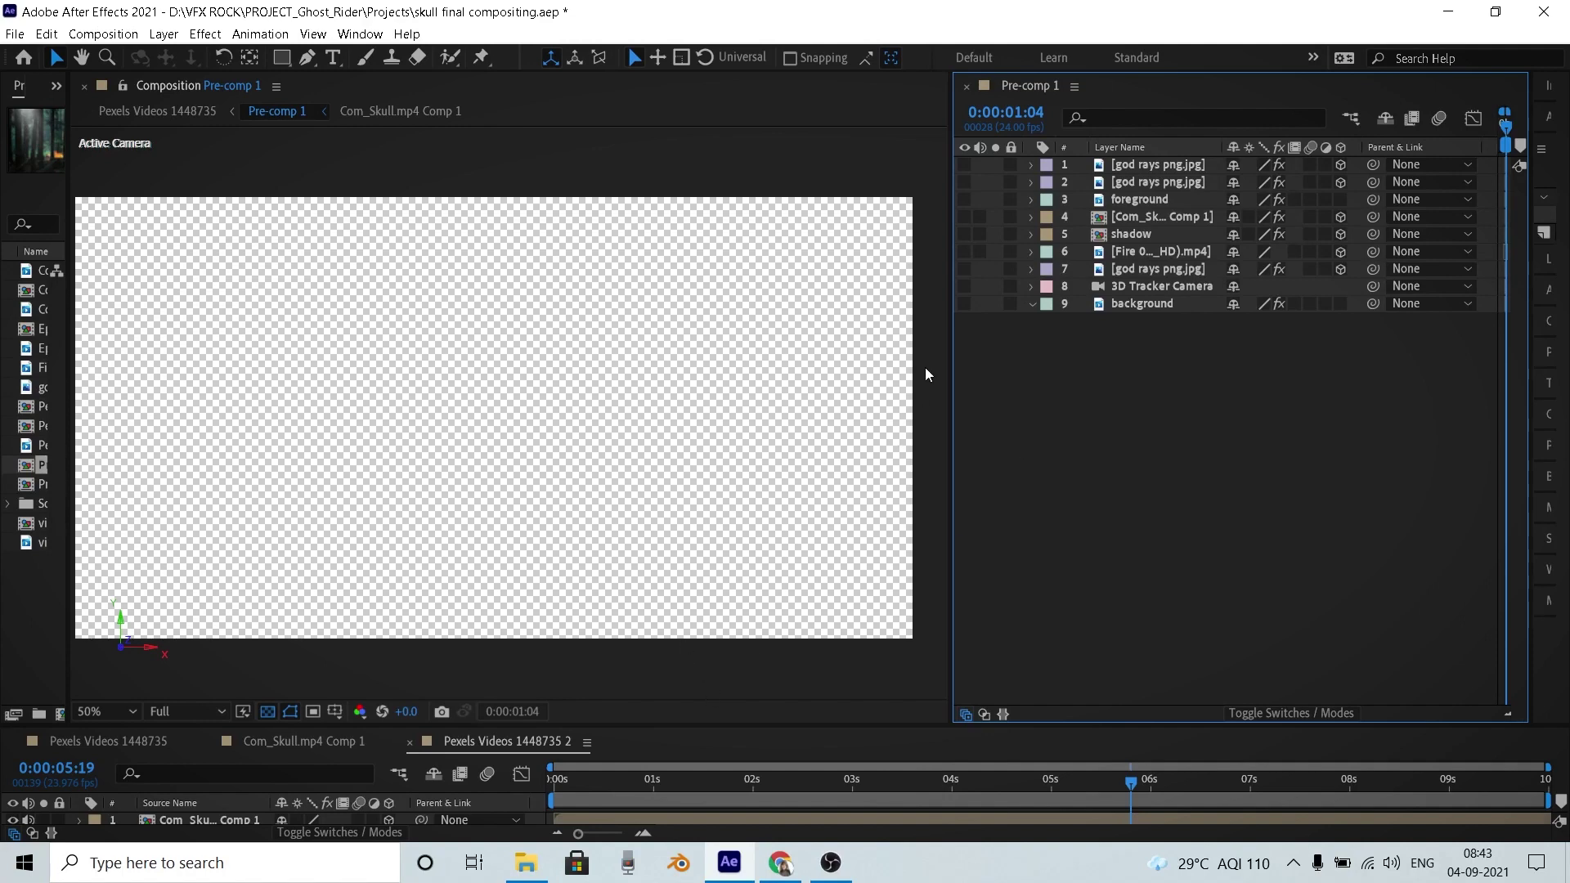
Step: Turn on Pre-comp 1's layers bottom-up: background, tracker camera, god rays, fire, shadow, skull, foreground trees
left_click(963, 303)
left_click(965, 287)
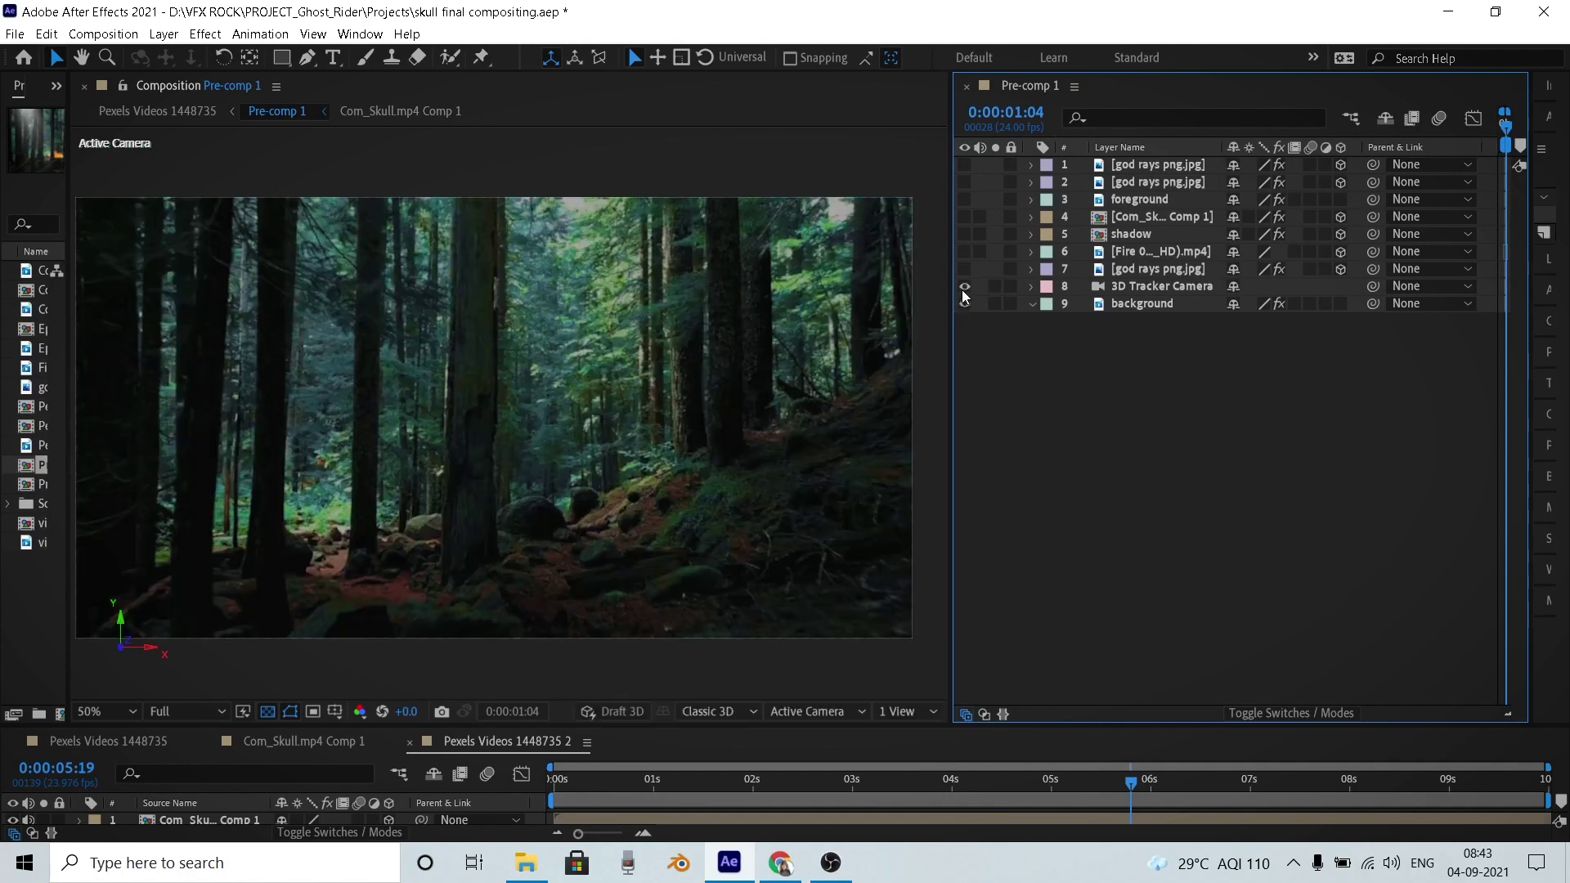
left_click(965, 269)
left_click(965, 251)
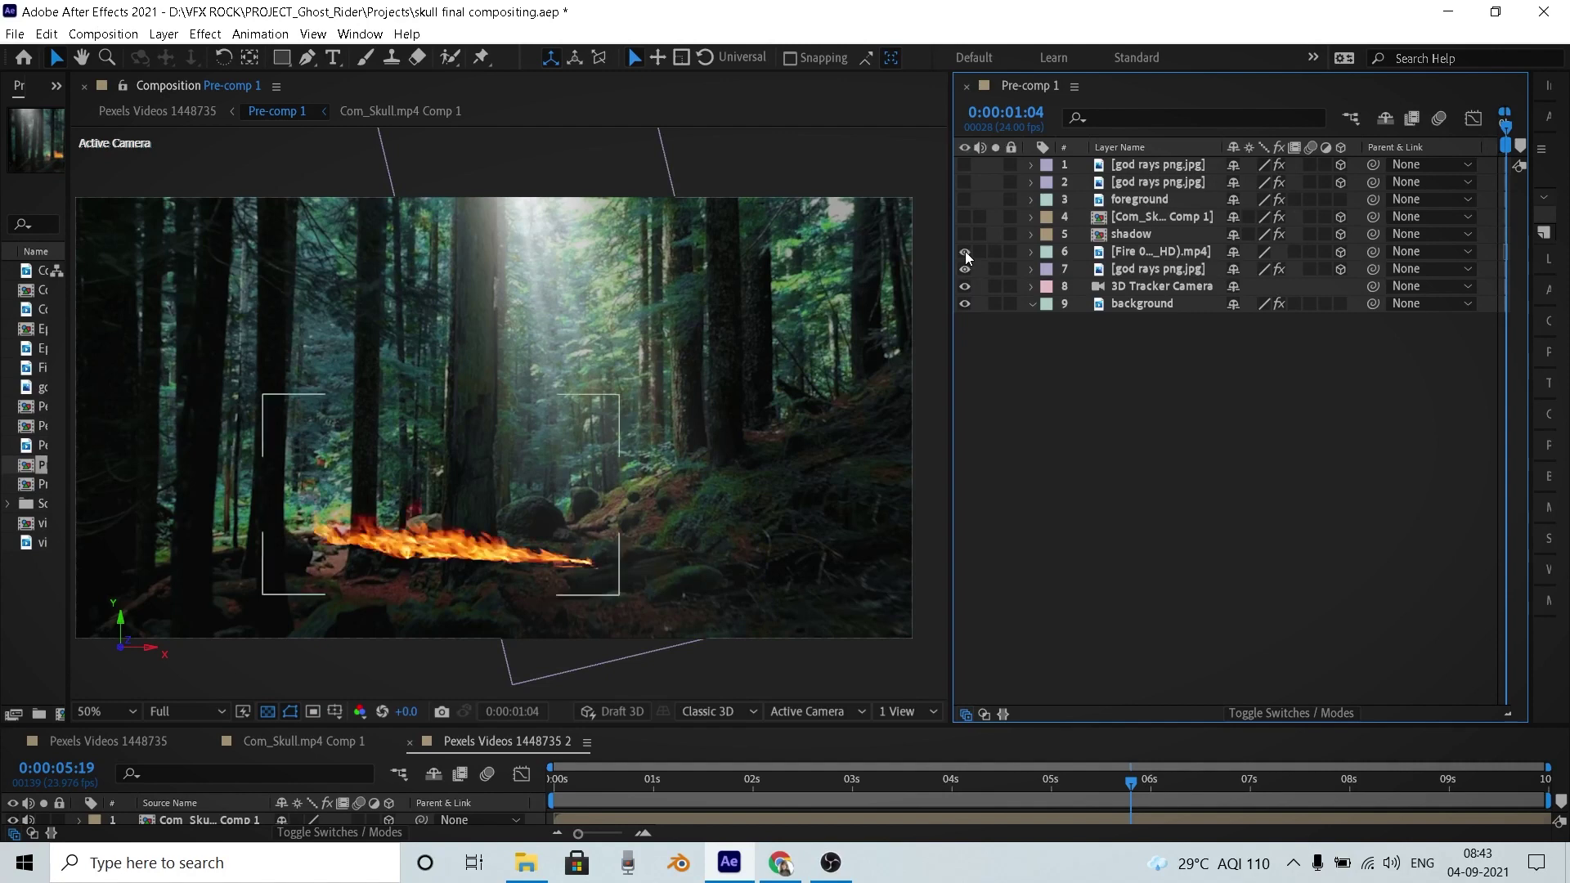
left_click(965, 234)
left_click(965, 216)
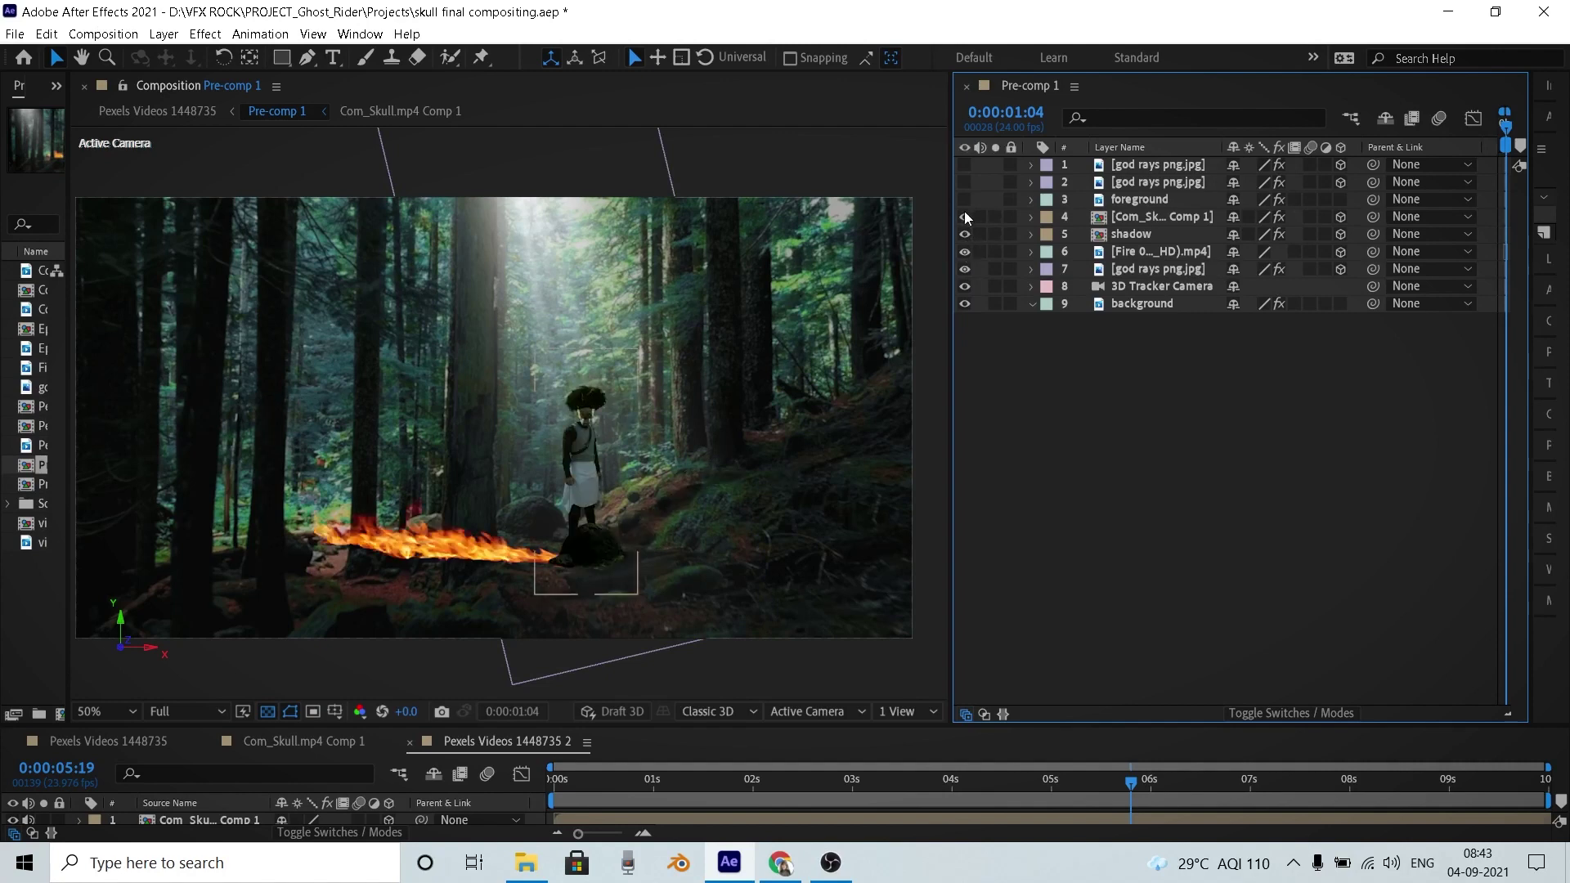
left_click(965, 199)
left_click(965, 181)
left_click(964, 165)
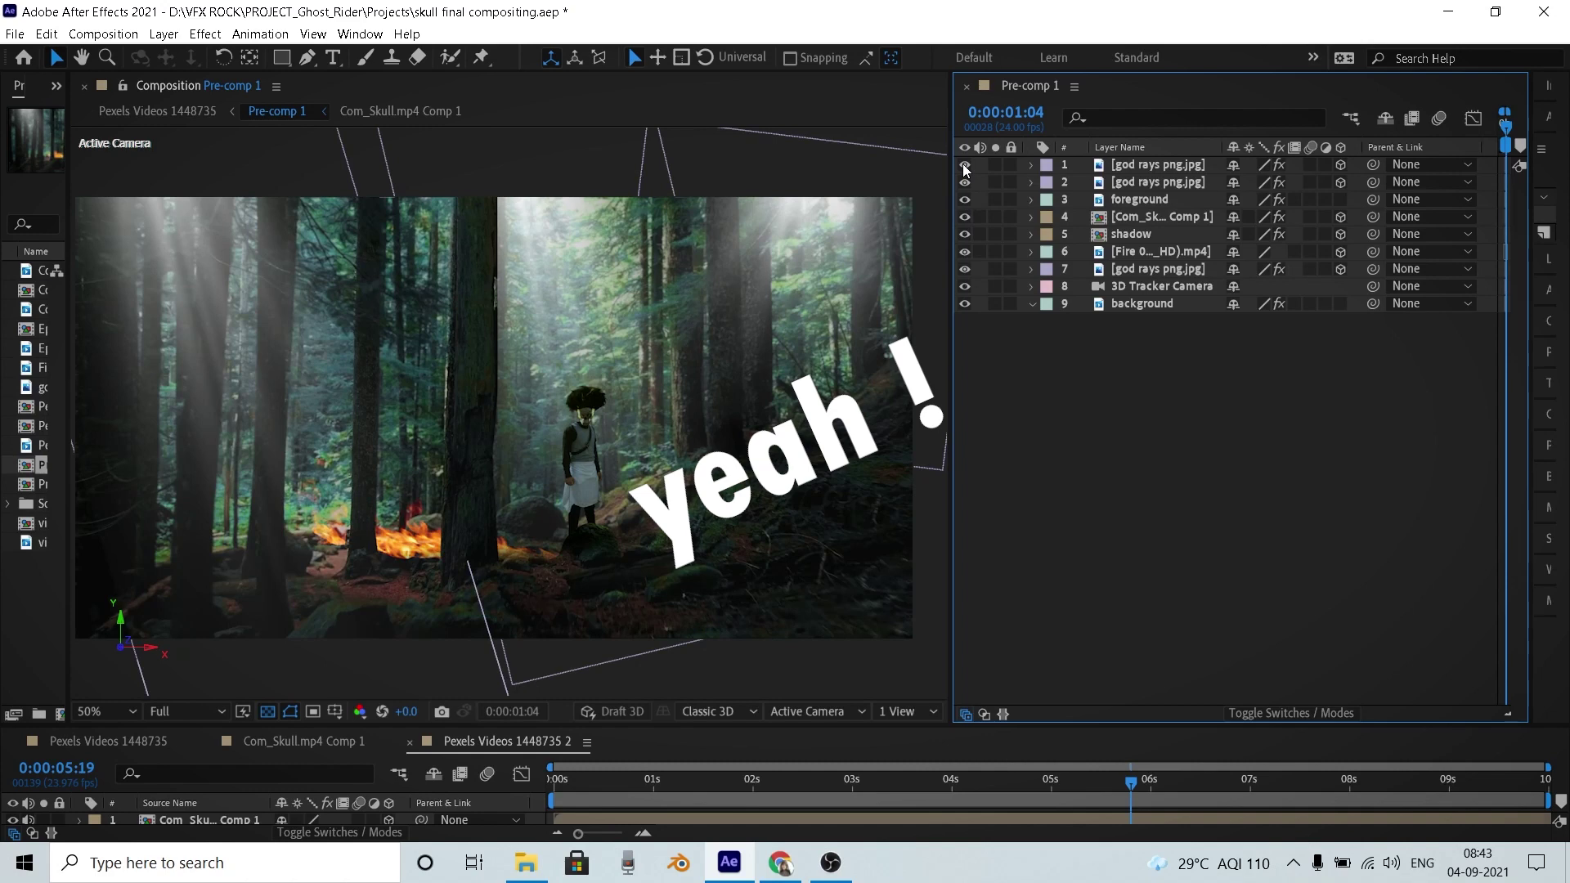
Step: Inspect the foreground layer's masks, then enable the colour-grade Adjustment Layer in Pexels Videos 1448735
left_click(1135, 199)
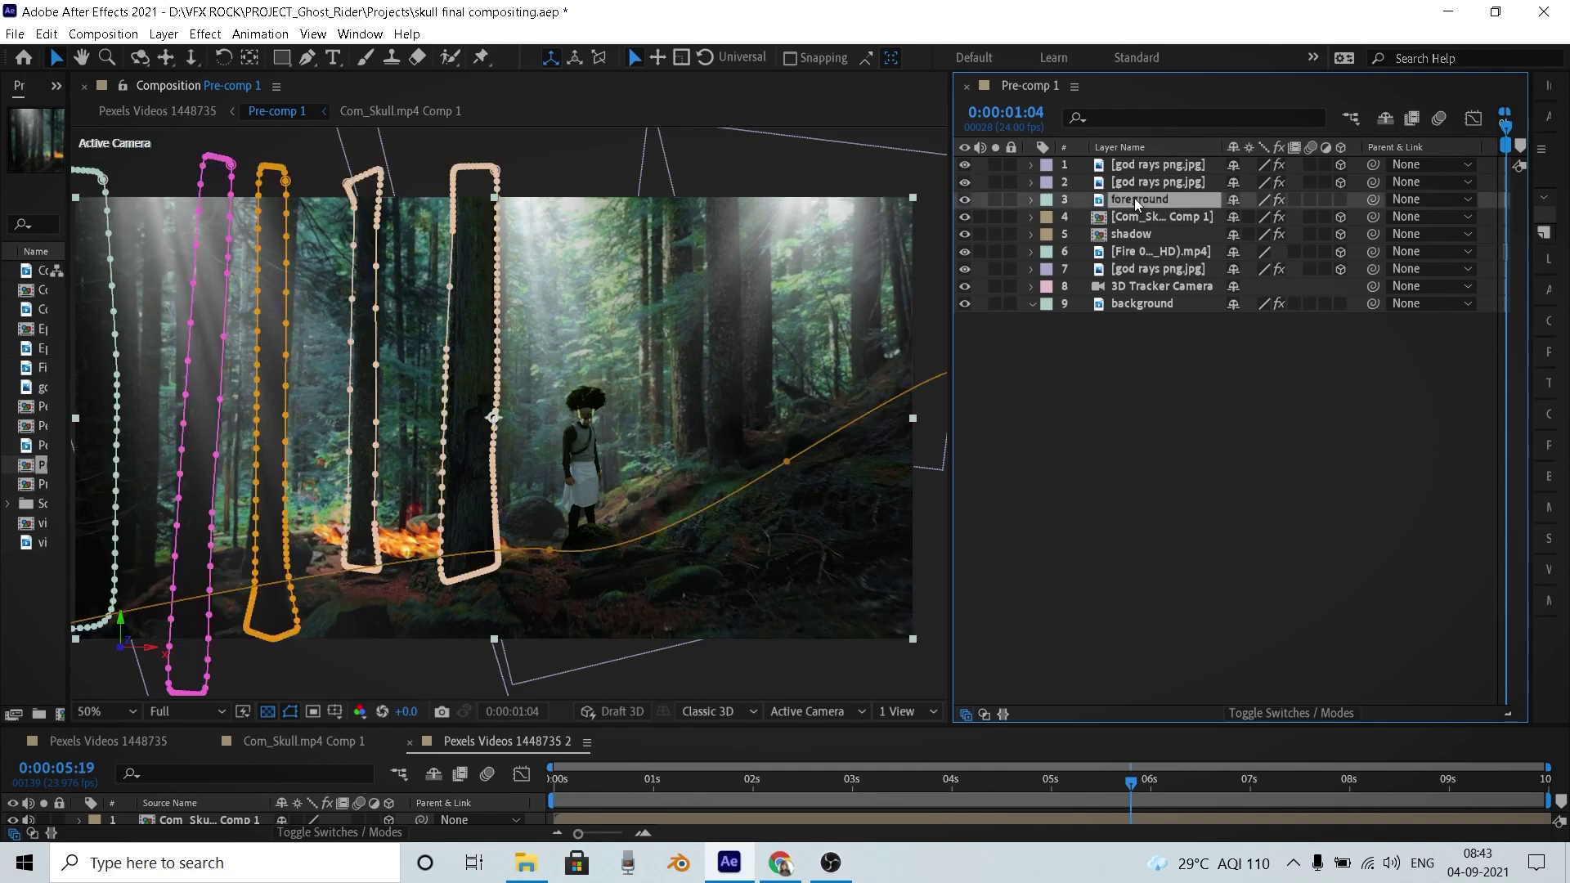
left_click(1156, 394)
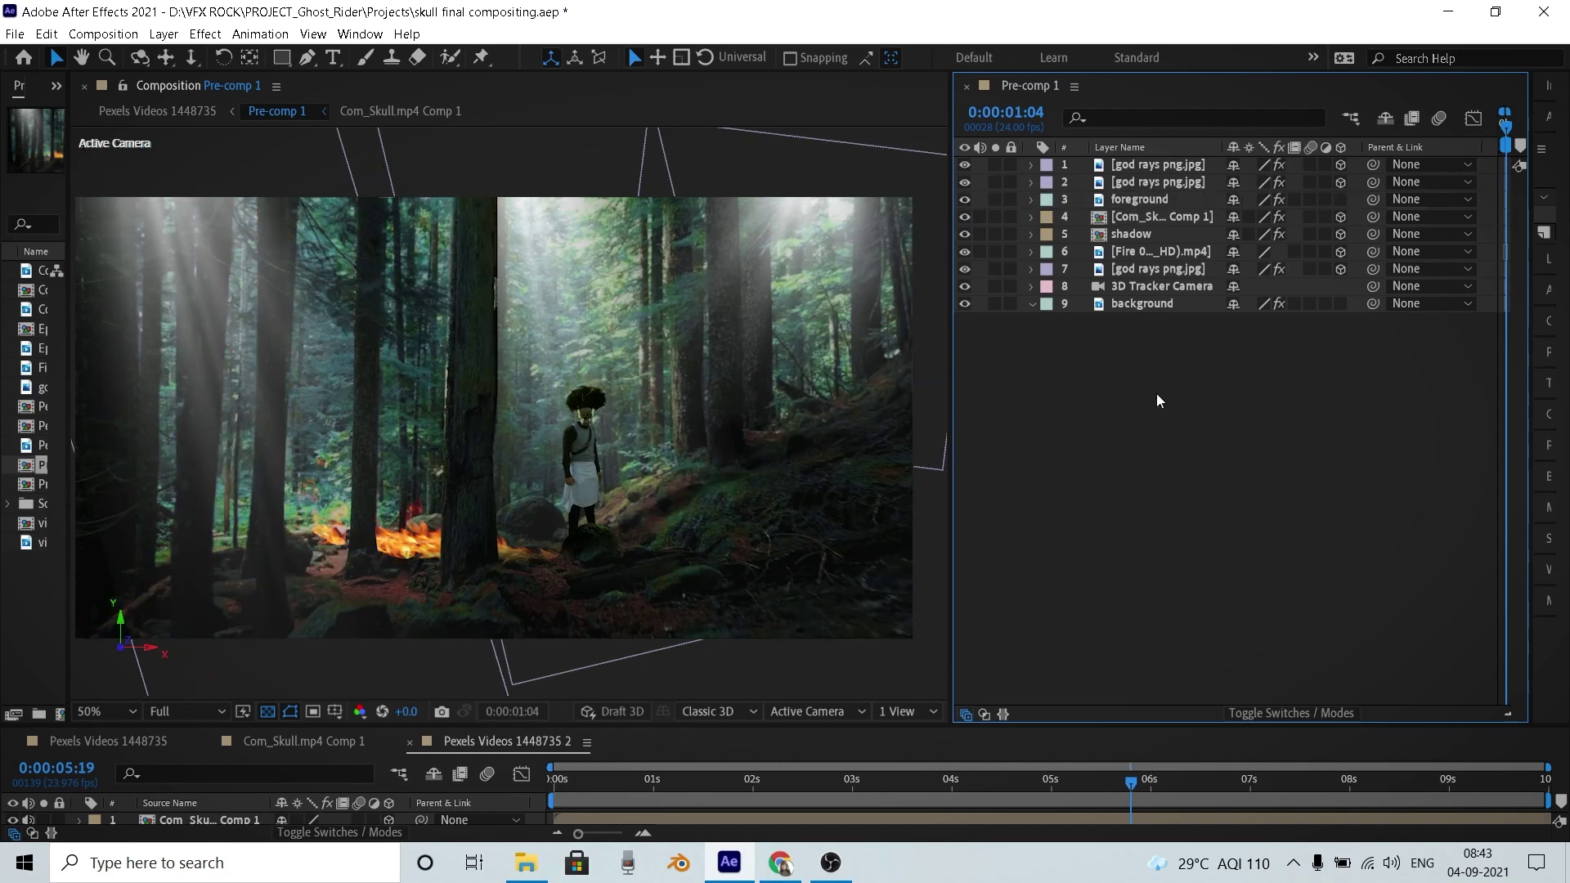
left_click(108, 741)
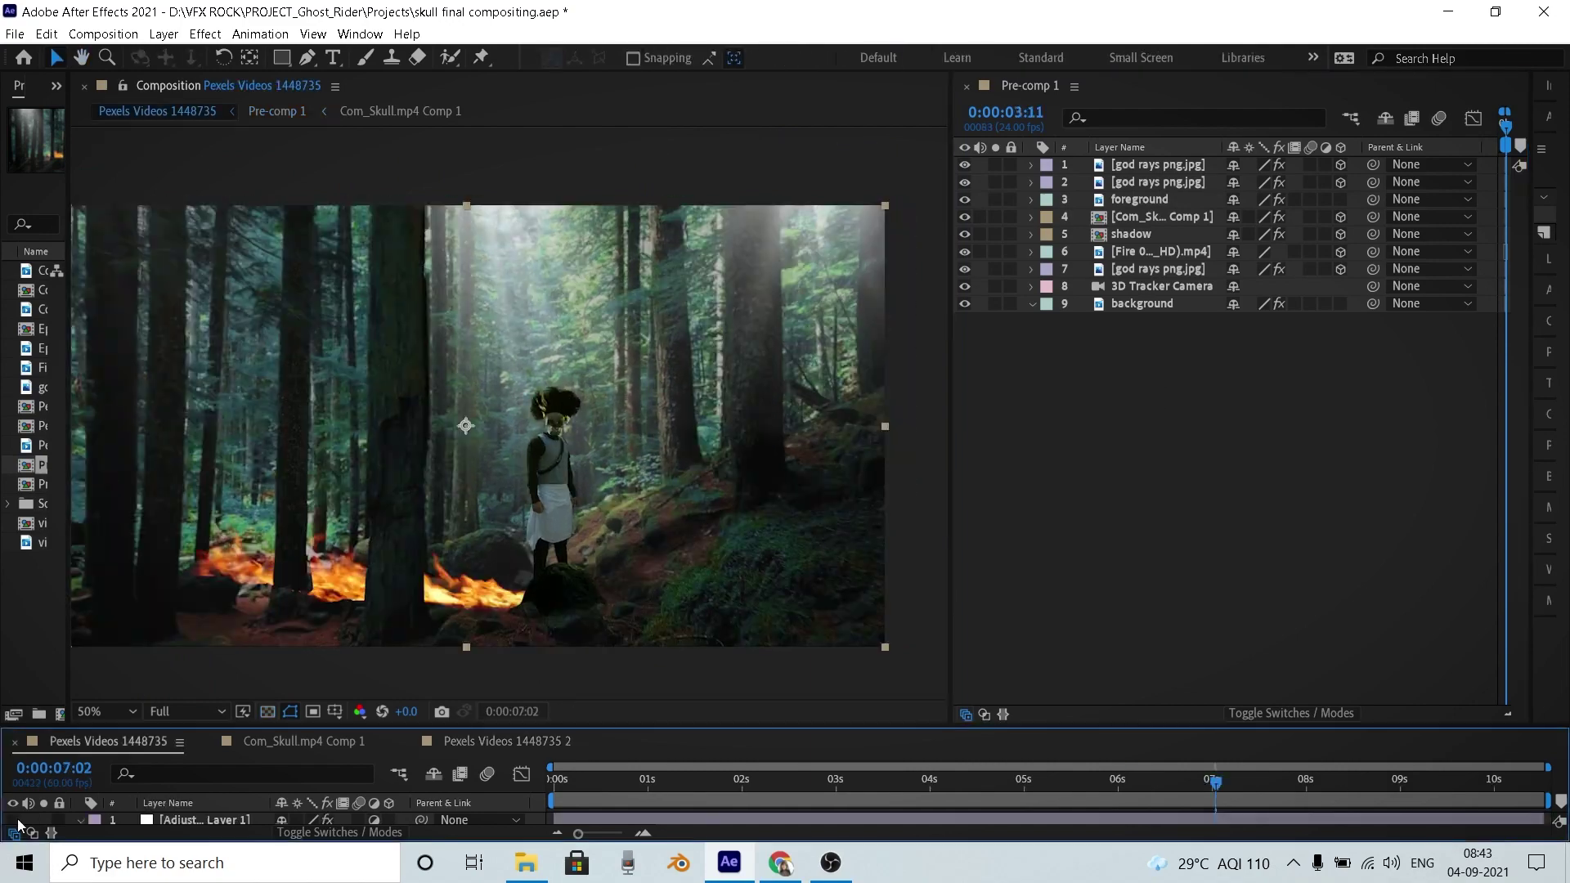
left_click(15, 820)
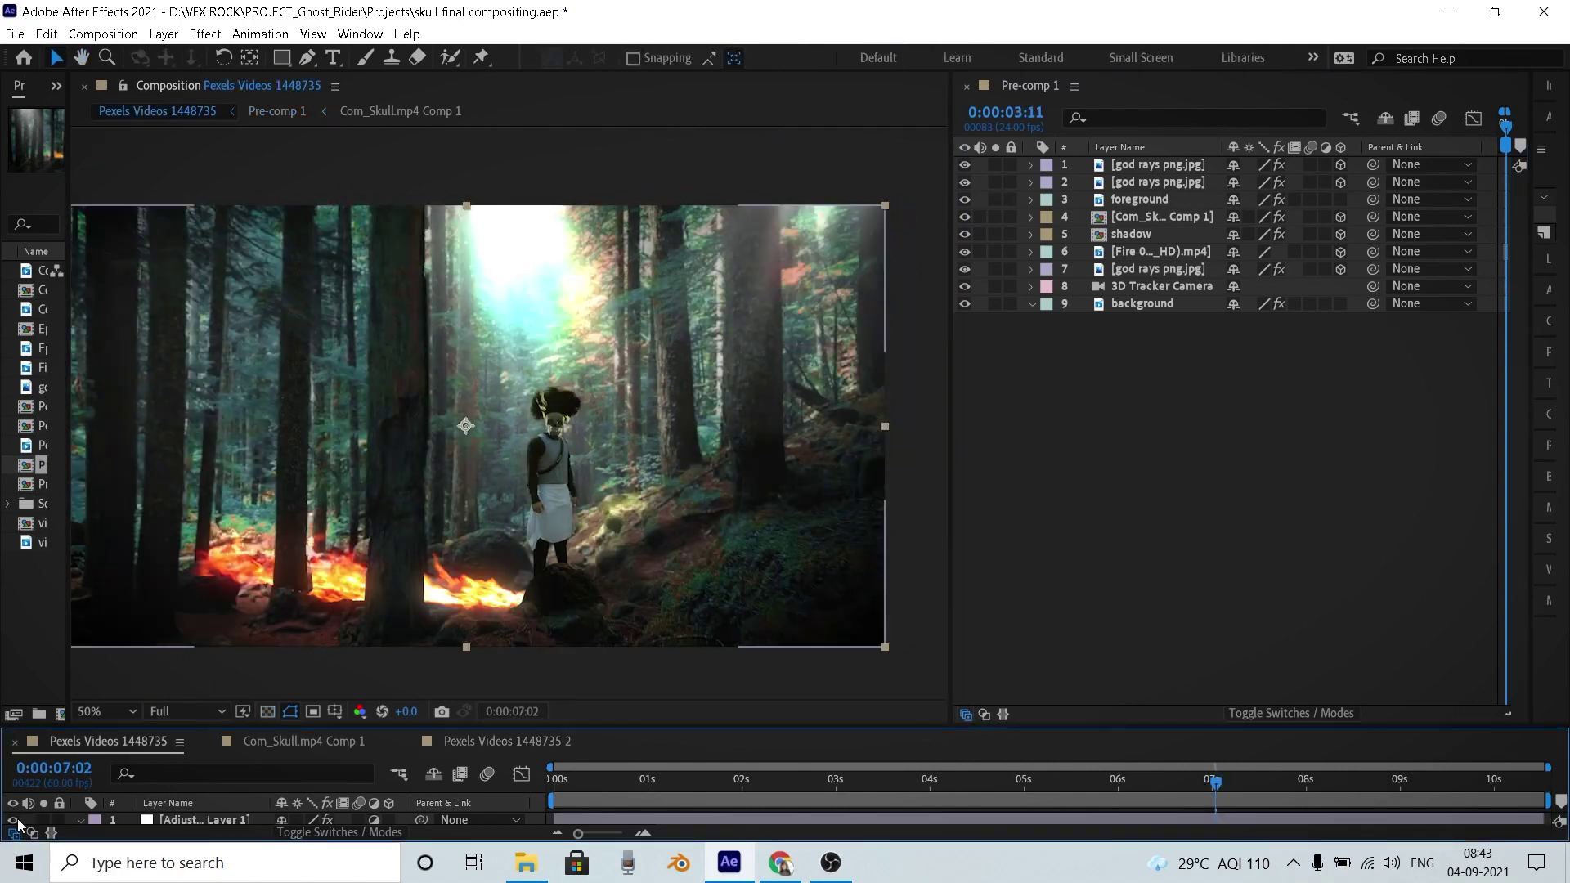